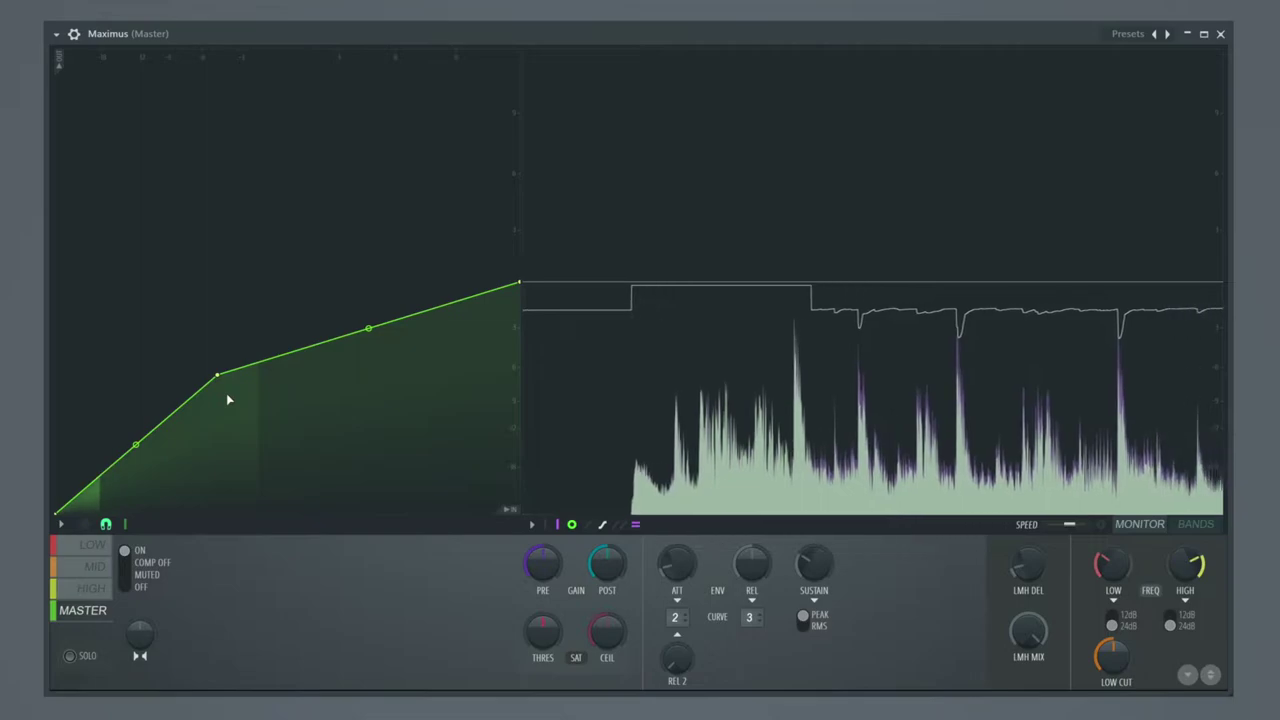
# Try bending the master curve's upper segment, lowering its end point and turning up the saturation threshold.
pyautogui.moveTo(345, 329); pyautogui.dragTo(345, 297)
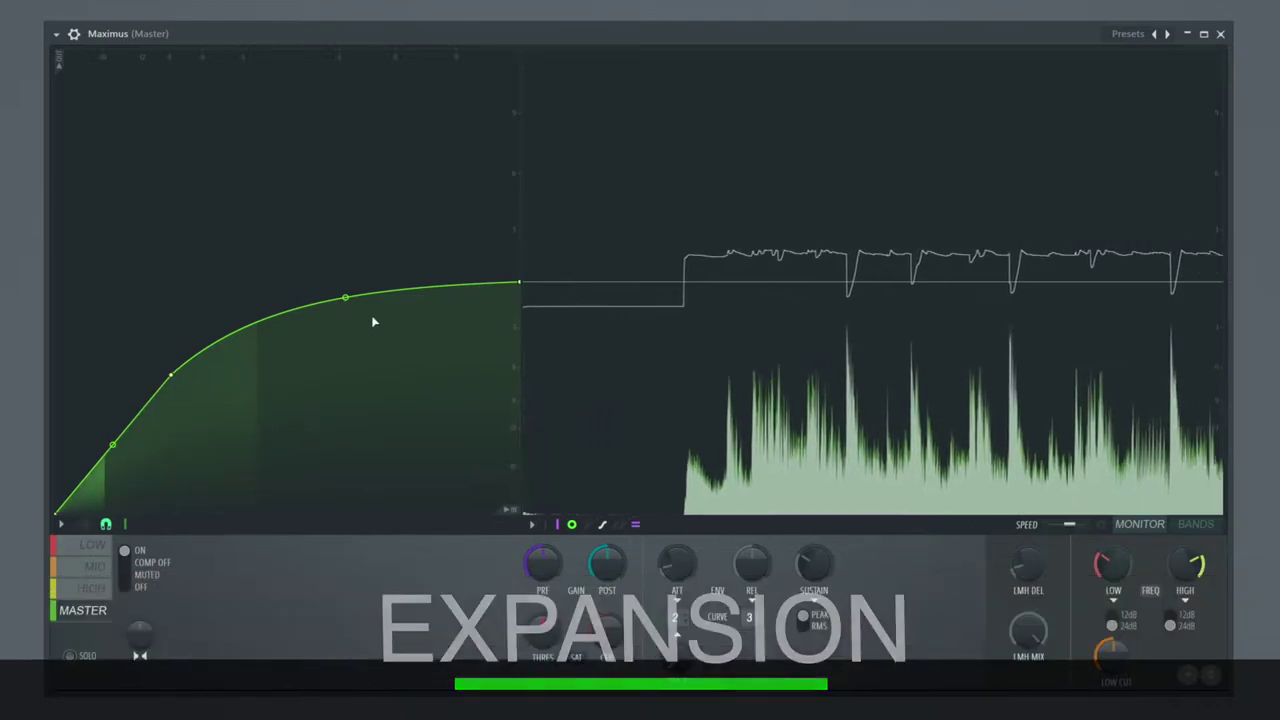
pyautogui.moveTo(517, 290); pyautogui.dragTo(500, 383)
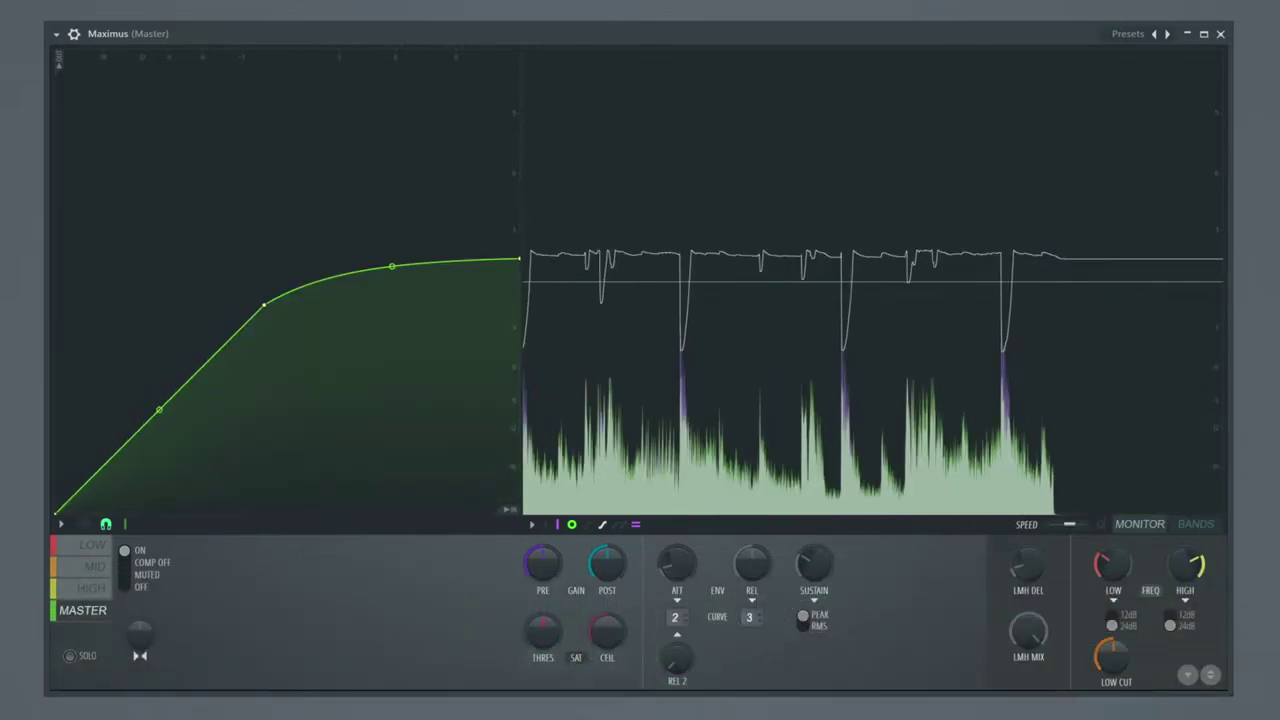
pyautogui.moveTo(539, 627); pyautogui.dragTo(539, 586)
pyautogui.press('space')
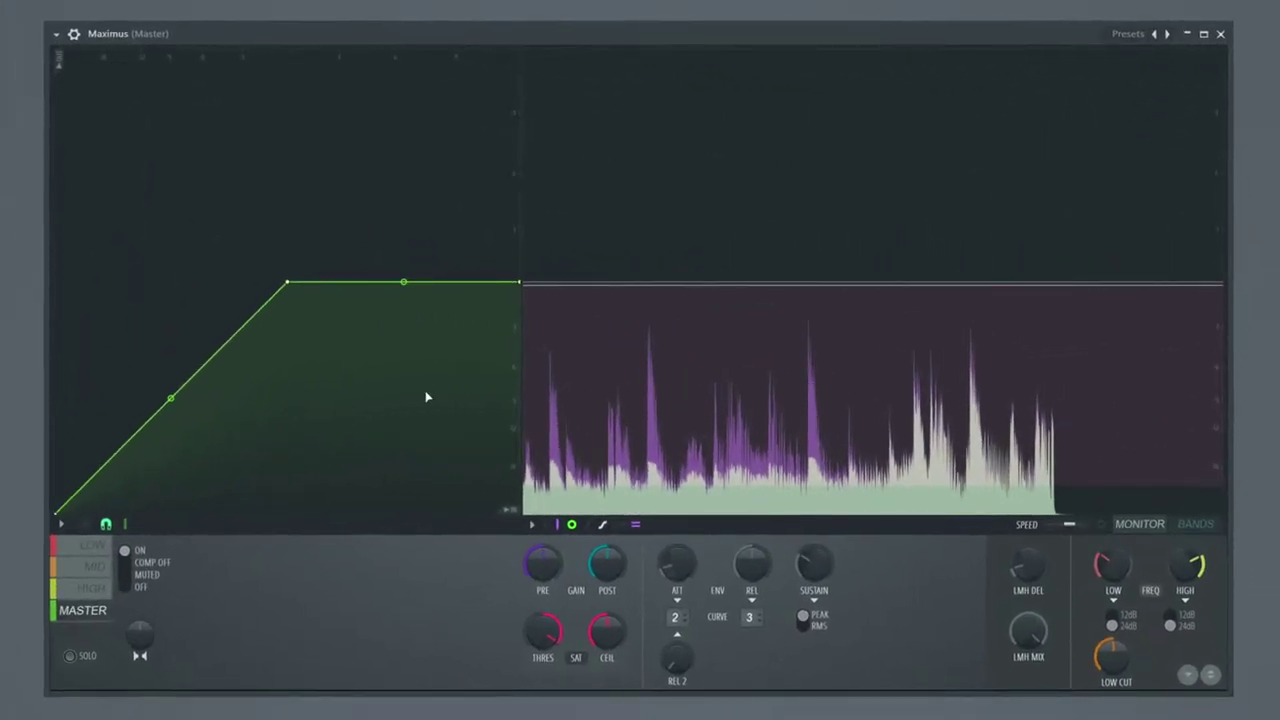
# Straighten the master curve into a full-height diagonal and try a raised pre gain on it, resetting the gain after listening.
pyautogui.moveTo(520, 282); pyautogui.dragTo(517, 44)
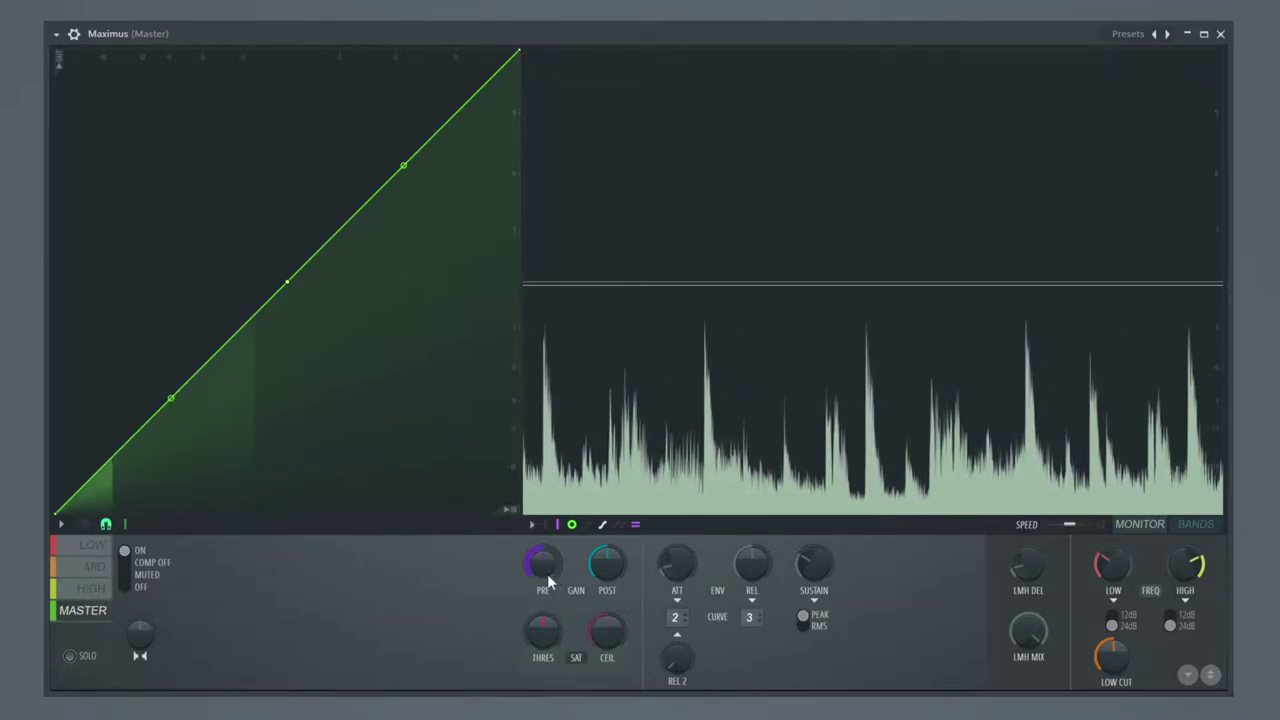
pyautogui.moveTo(544, 574); pyautogui.dragTo(544, 540)
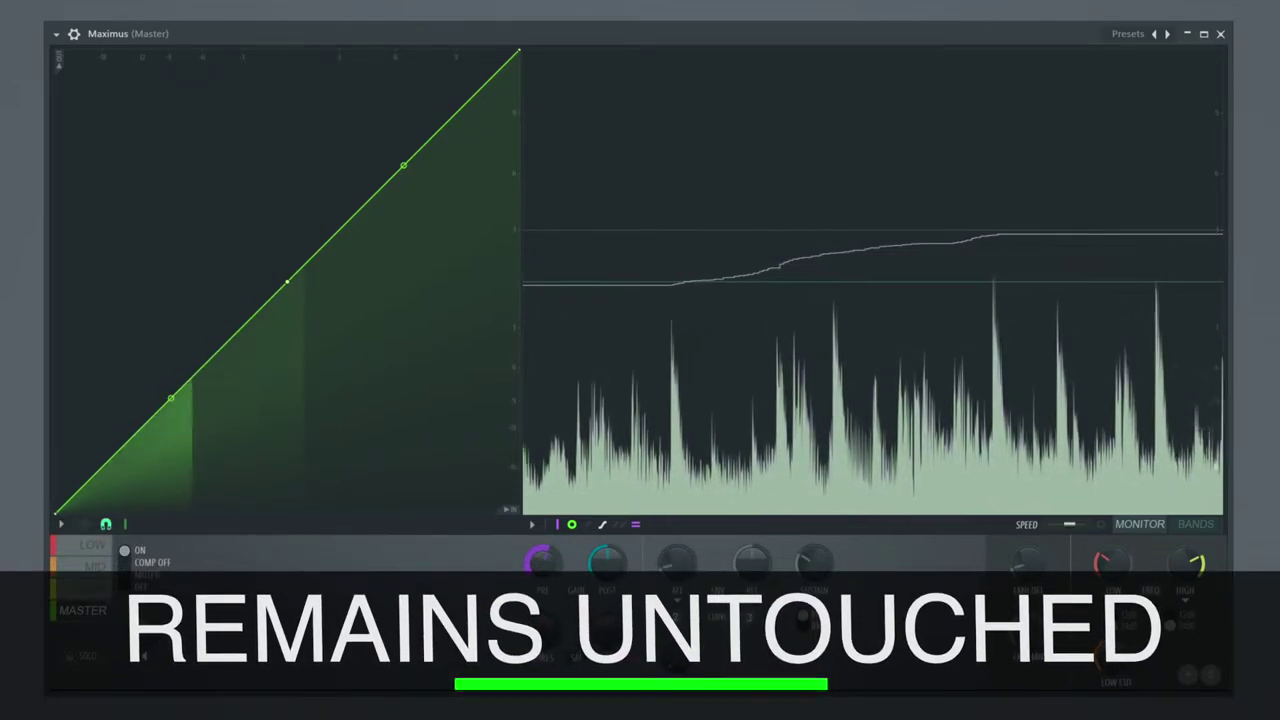
pyautogui.keyDown('alt'); pyautogui.click(545, 569); pyautogui.keyUp('alt')
pyautogui.press('space')
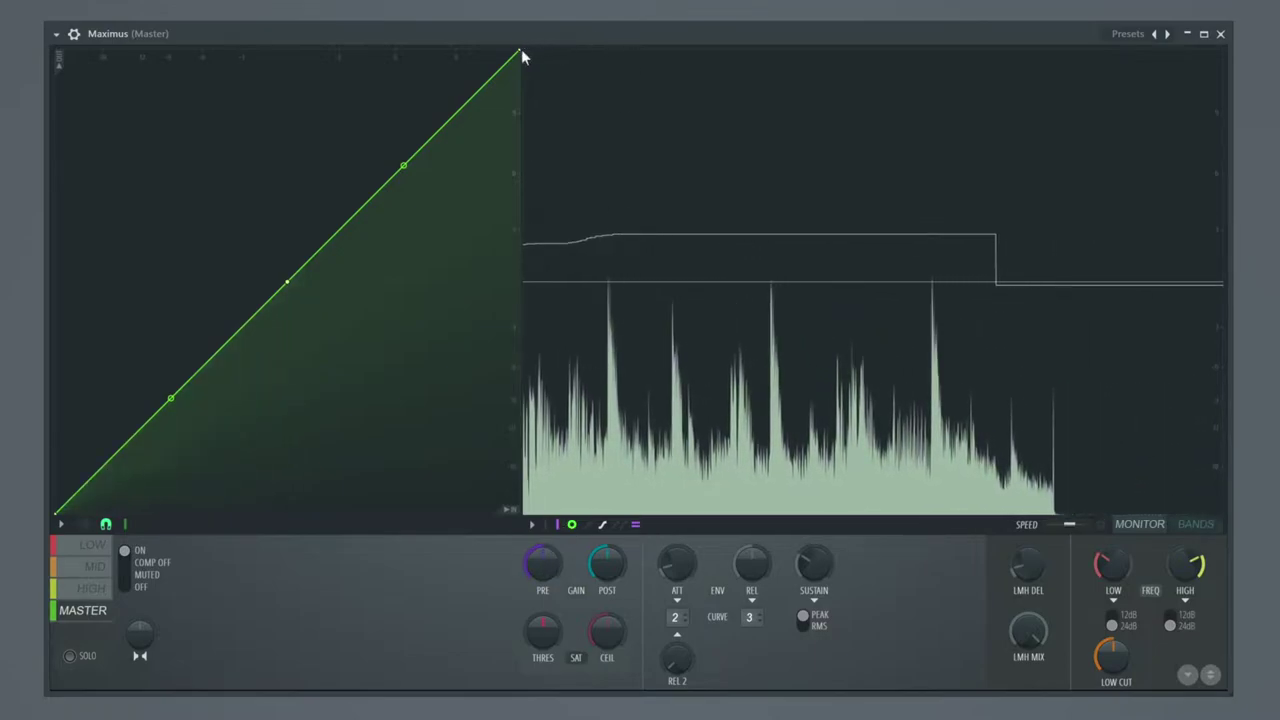
# Bring the master curve's end point back down to 0 dB and raise the pre gain to test the limiting.
pyautogui.moveTo(521, 55); pyautogui.dragTo(494, 283)
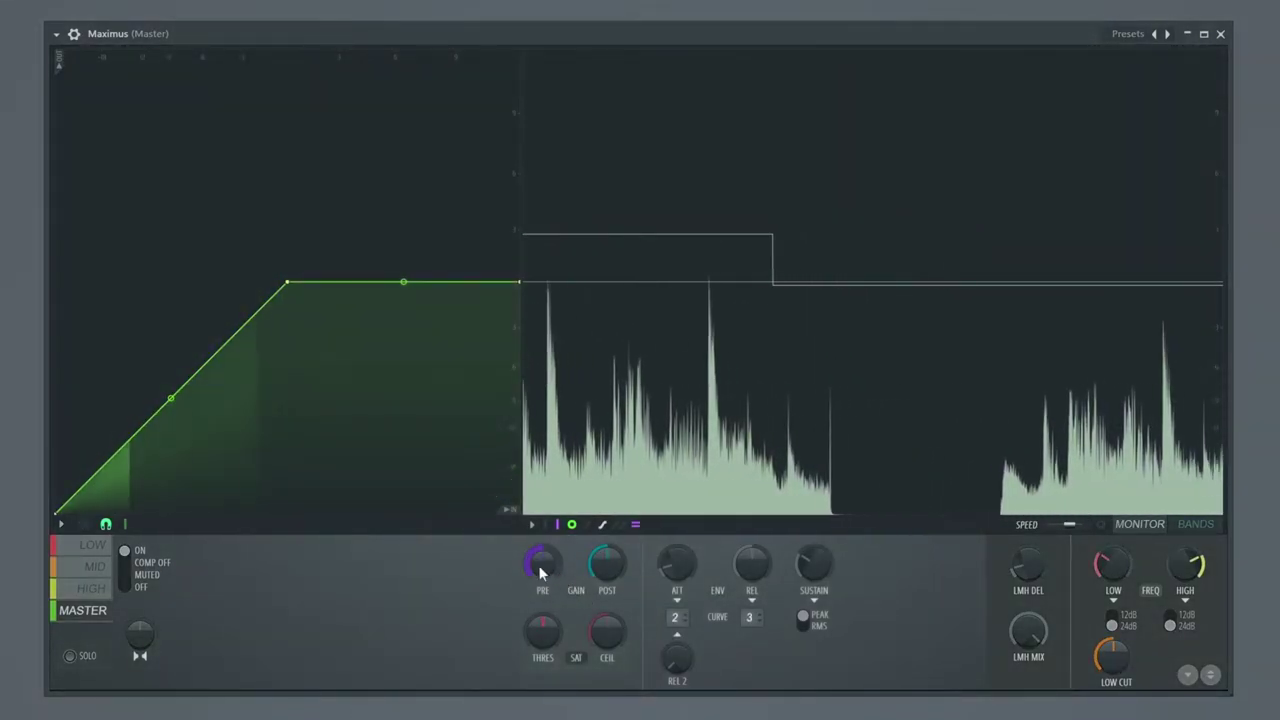
pyautogui.moveTo(538, 565); pyautogui.dragTo(538, 502)
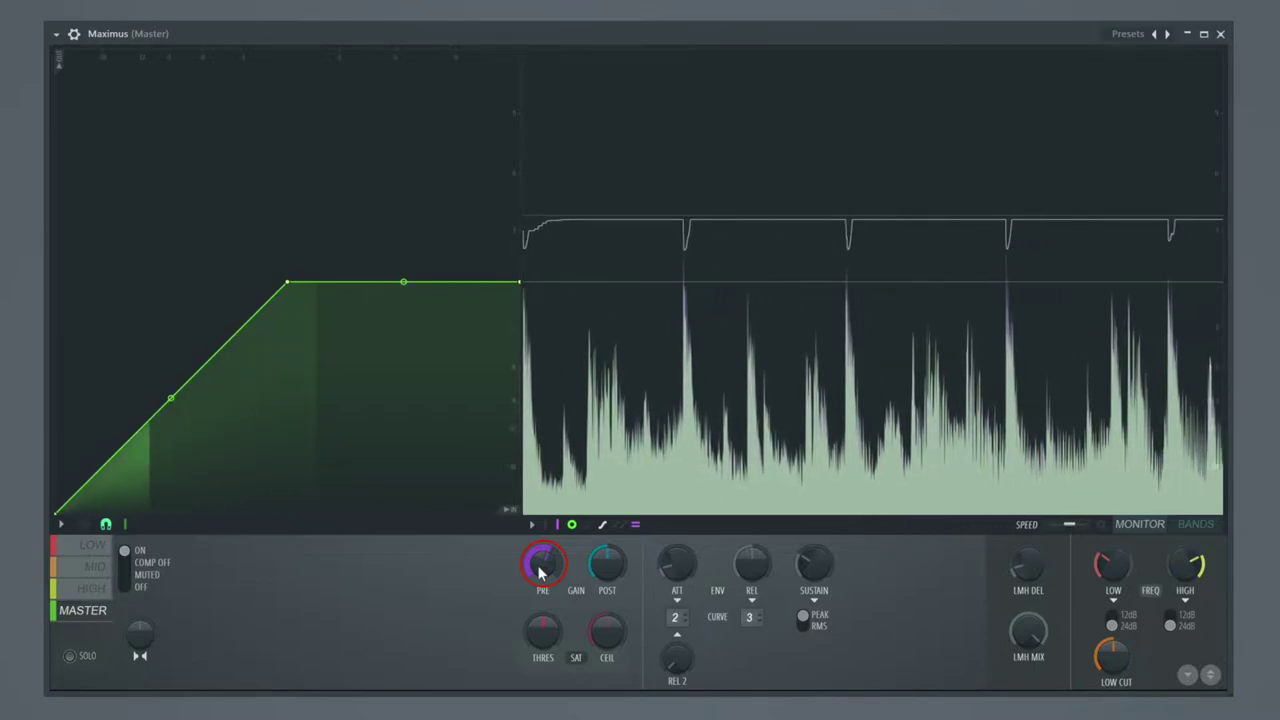
pyautogui.moveTo(540, 572); pyautogui.dragTo(540, 534)
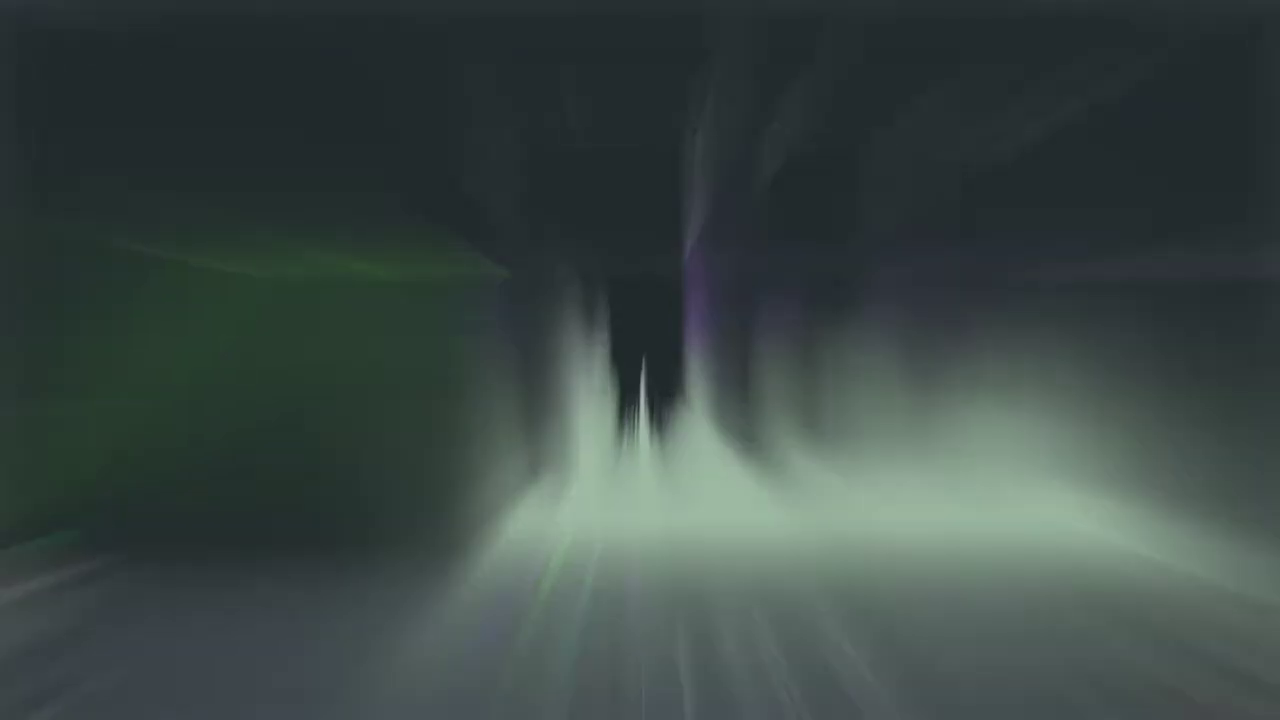
# Look through the curves of the low, mid and high bands and return to the master band.
pyautogui.click(101, 552)
pyautogui.click(98, 568)
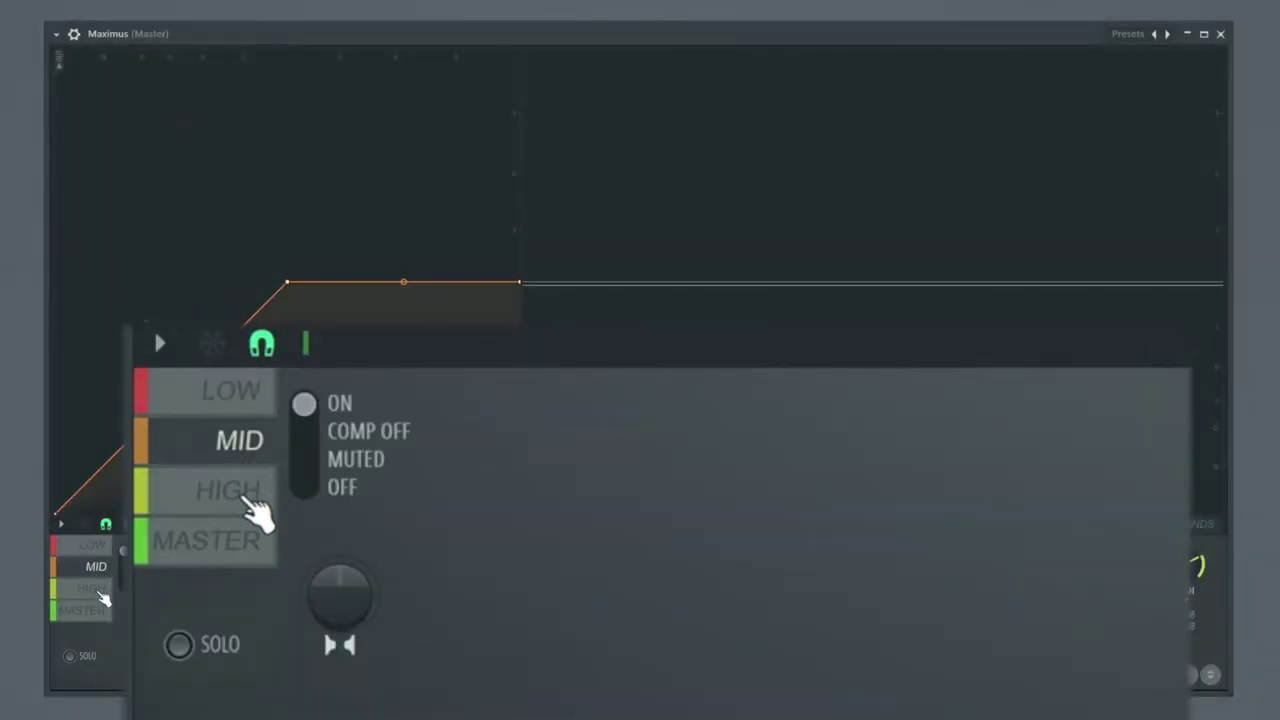
pyautogui.click(100, 590)
pyautogui.click(97, 608)
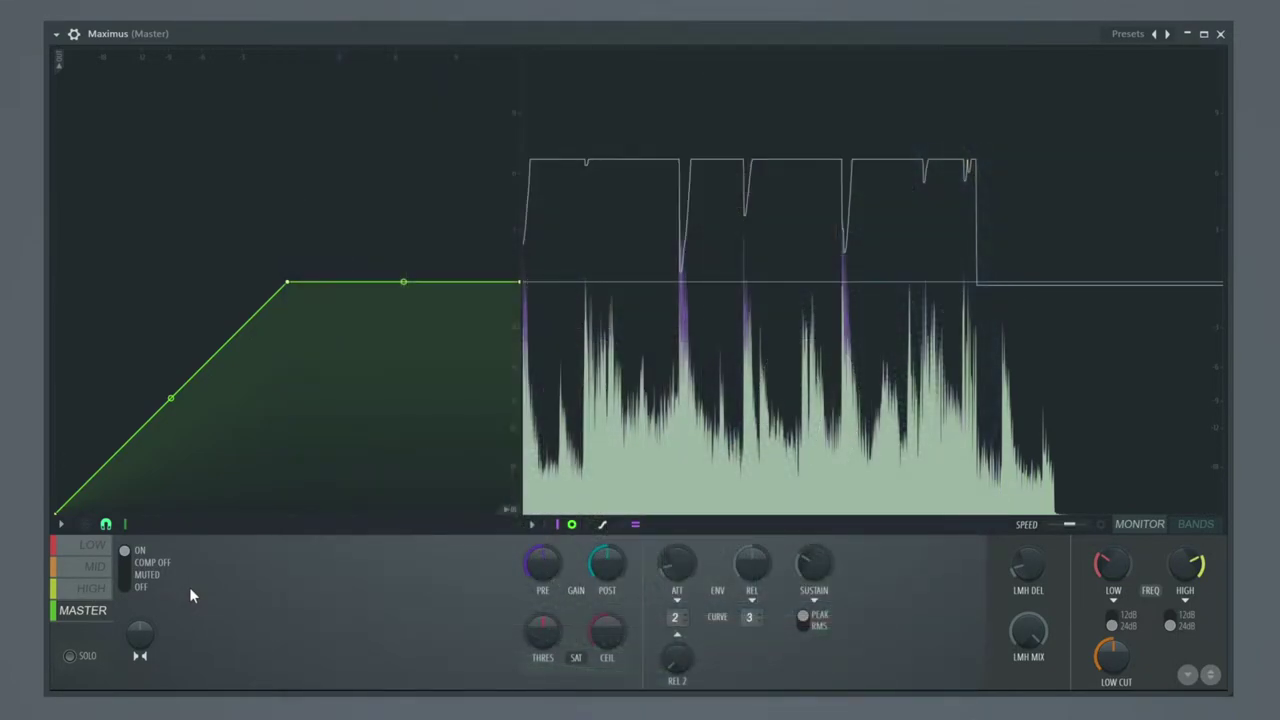
pyautogui.click(93, 546)
pyautogui.click(93, 610)
# Lower the master curve's knee to between the -6 and -3 dB input marks and arch the segment above it upward for gentle compression.
pyautogui.click(288, 282)
pyautogui.moveTo(288, 282); pyautogui.dragTo(241, 351)
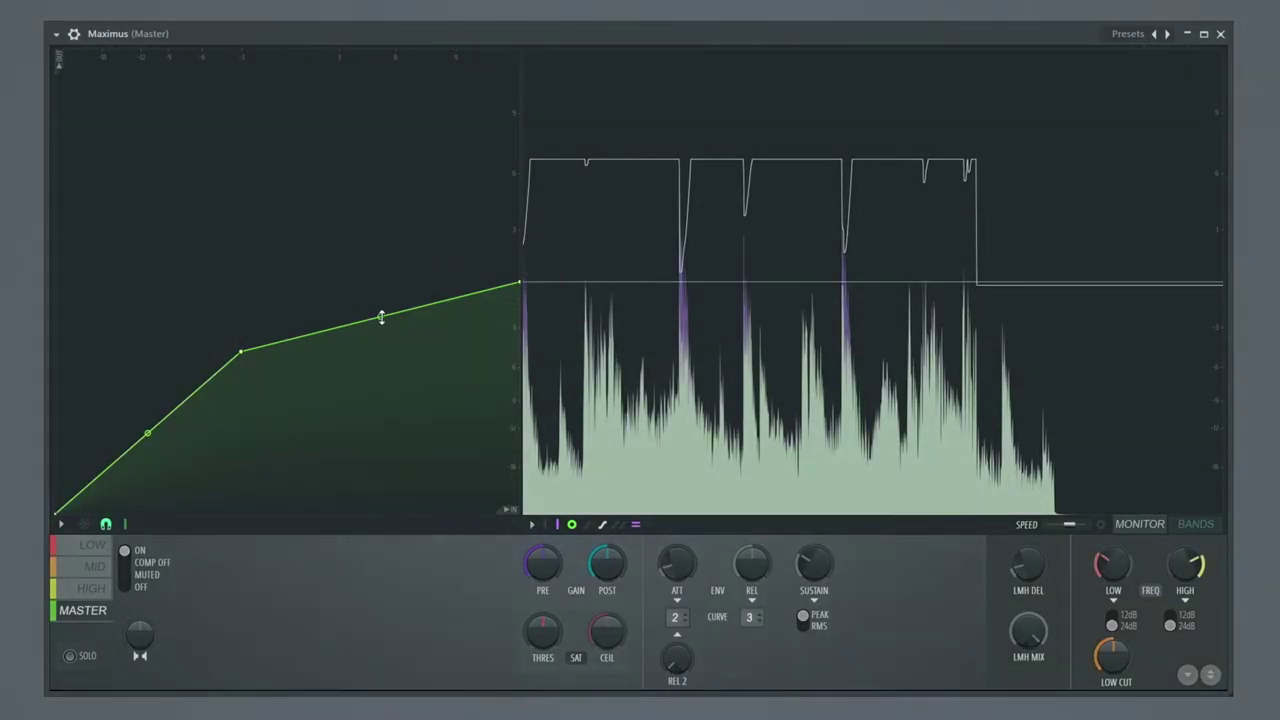
pyautogui.moveTo(380, 316)
pyautogui.mouseDown()
pyautogui.moveTo(380, 303)
pyautogui.moveTo(380, 340)
pyautogui.moveTo(380, 287)
pyautogui.moveTo(380, 330)
pyautogui.mouseUp()
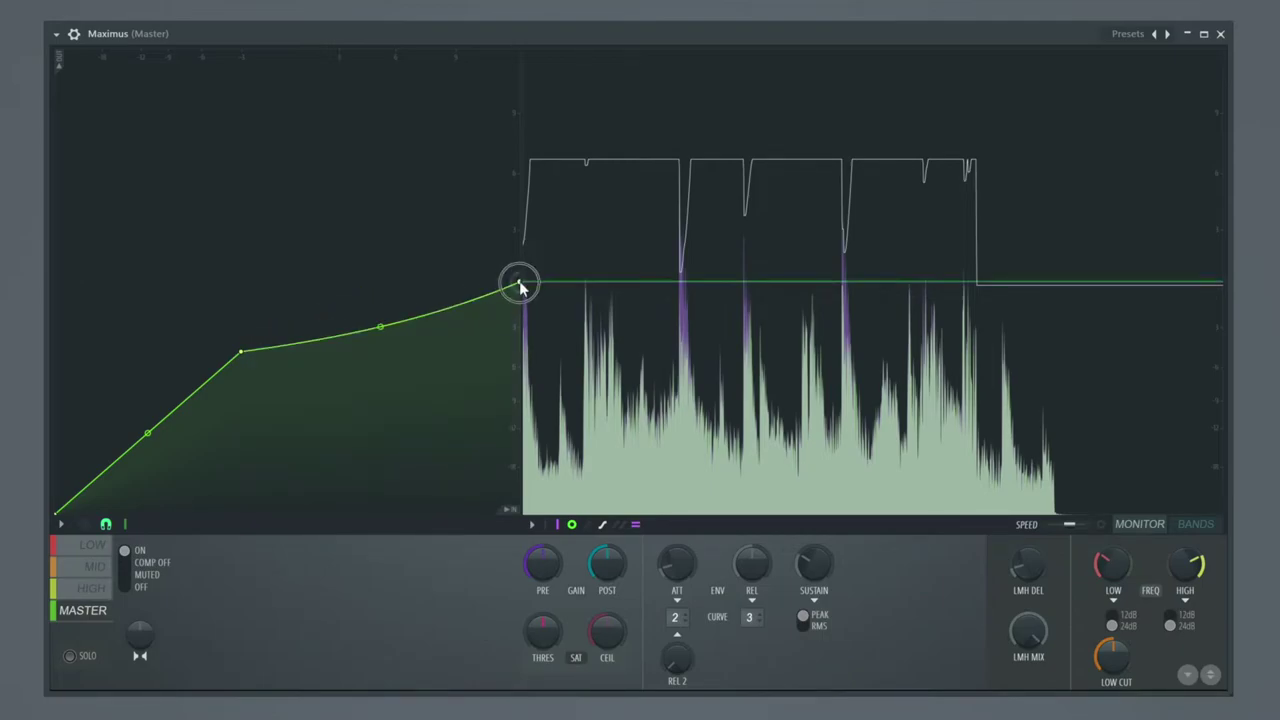
pyautogui.moveTo(521, 287); pyautogui.dragTo(521, 306)
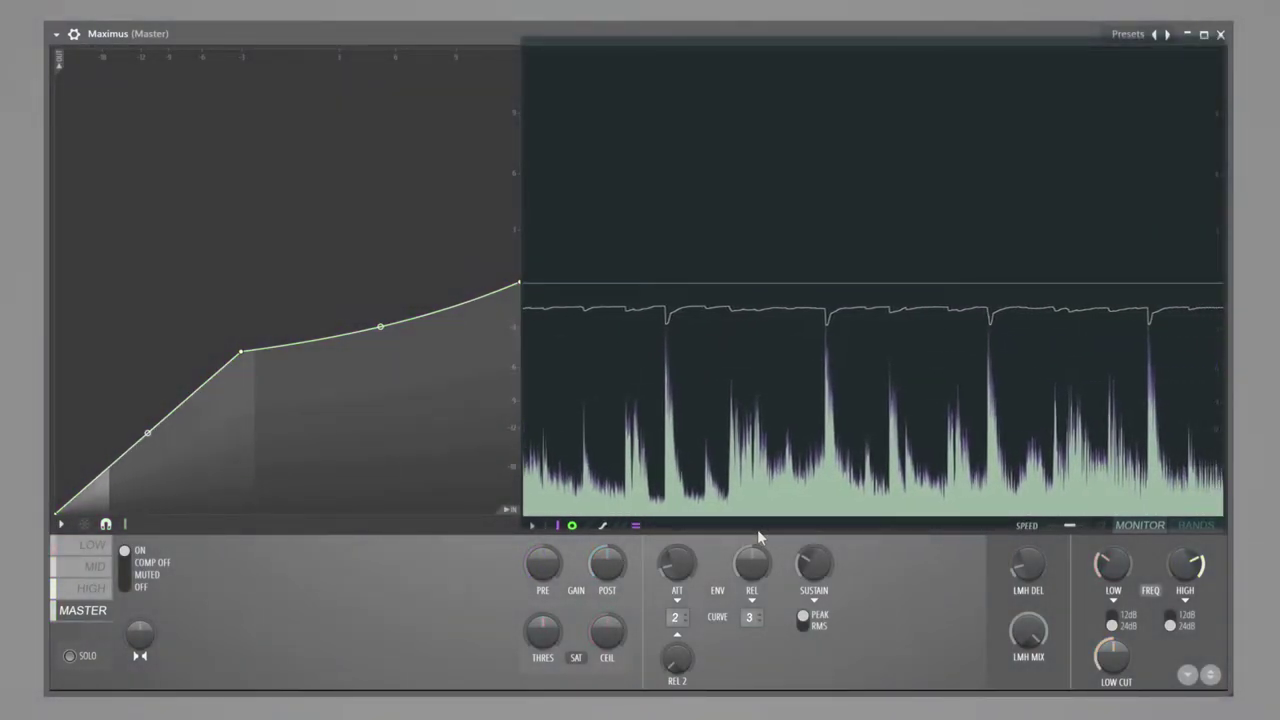
pyautogui.moveTo(380, 328); pyautogui.dragTo(380, 303)
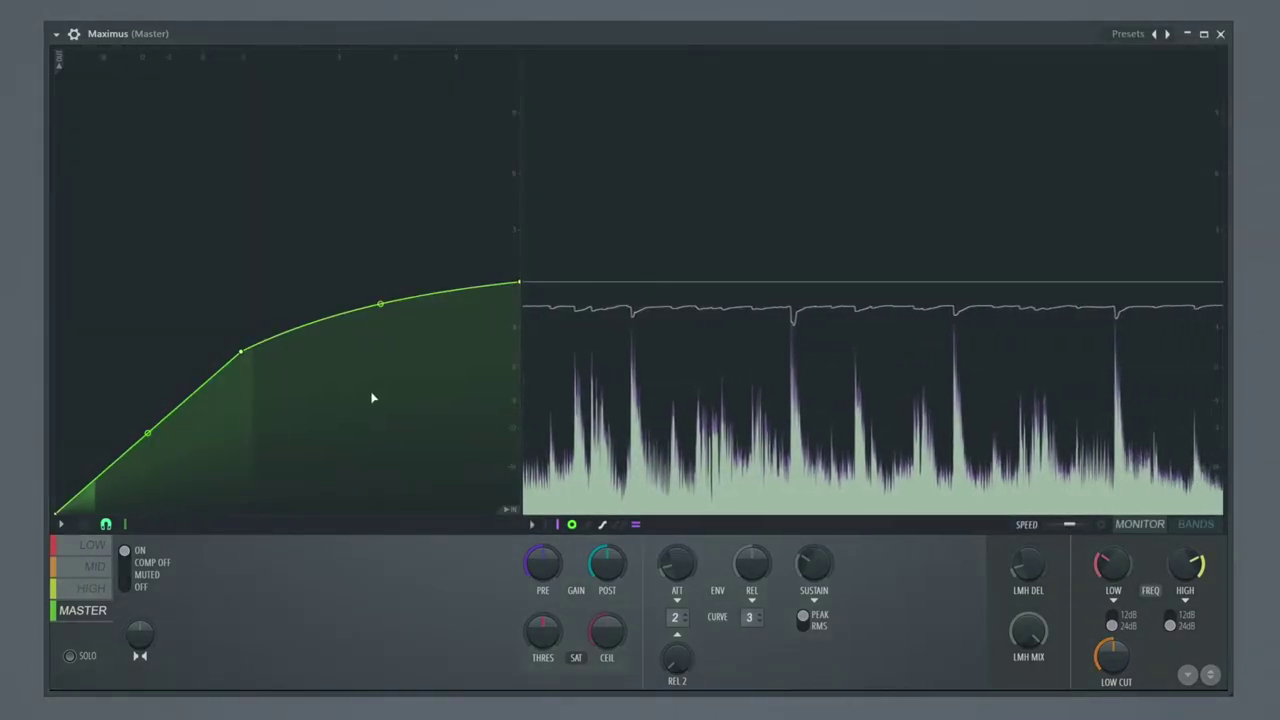
pyautogui.moveTo(246, 352); pyautogui.dragTo(217, 375)
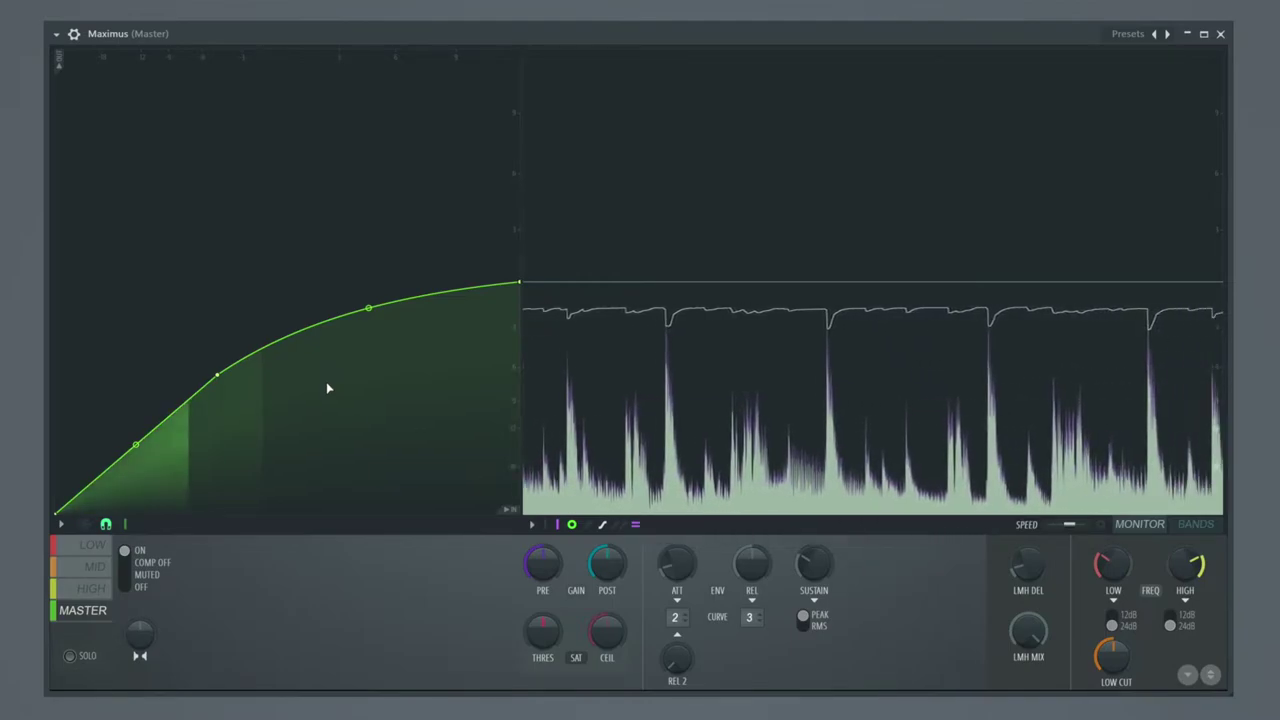
# Solo the low band and raise its crossover frequency to just above 200 Hz, checking the split in the bands view.
pyautogui.click(93, 546)
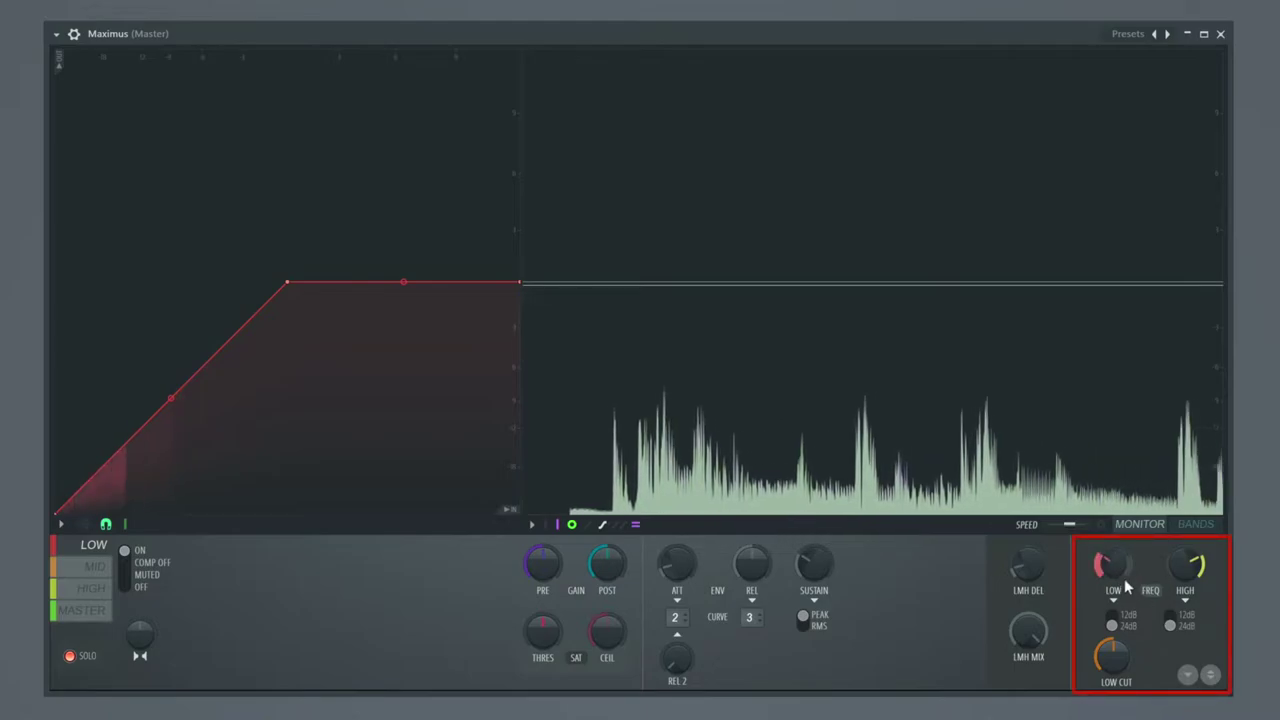
pyautogui.click(1196, 525)
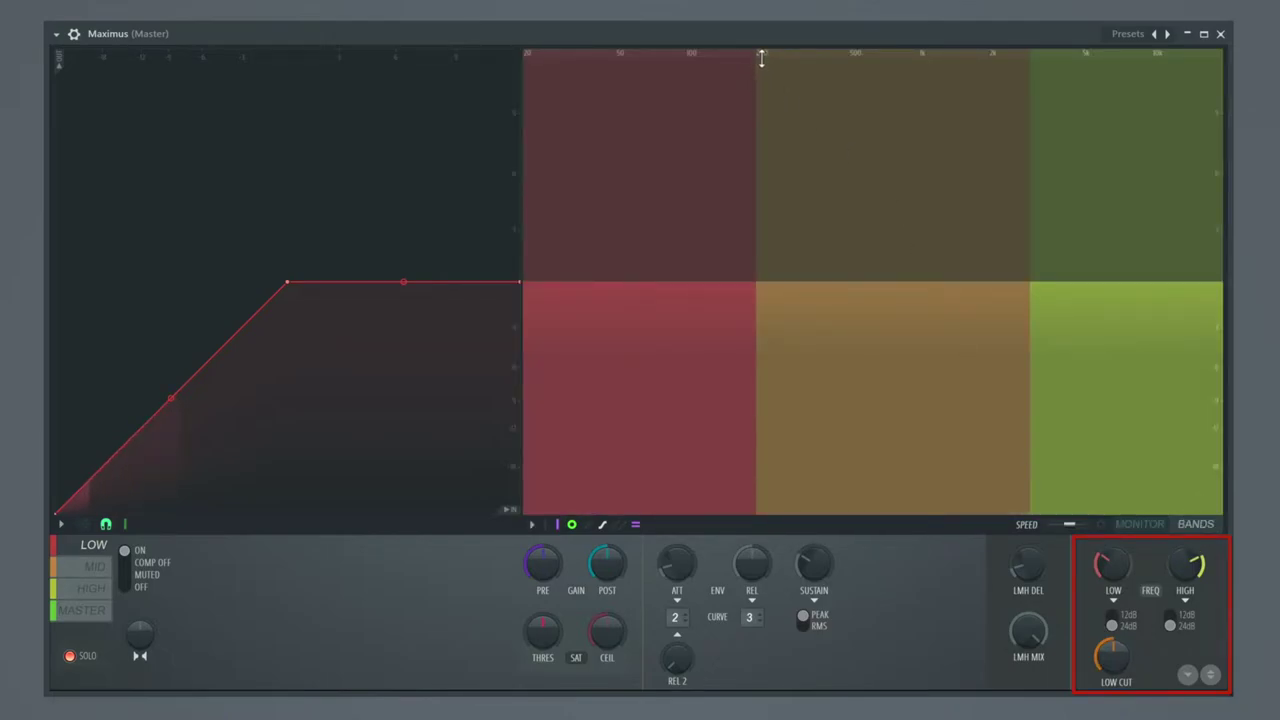
pyautogui.moveTo(1113, 567); pyautogui.dragTo(1113, 565)
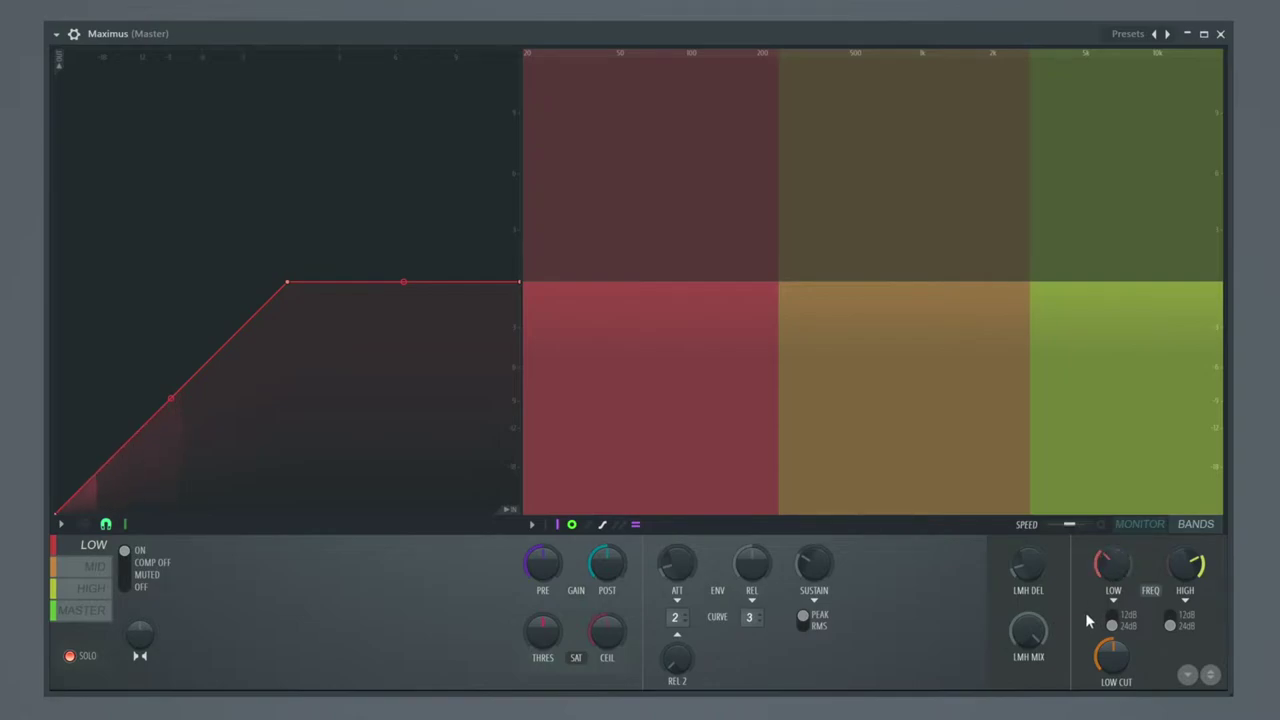
pyautogui.click(1160, 527)
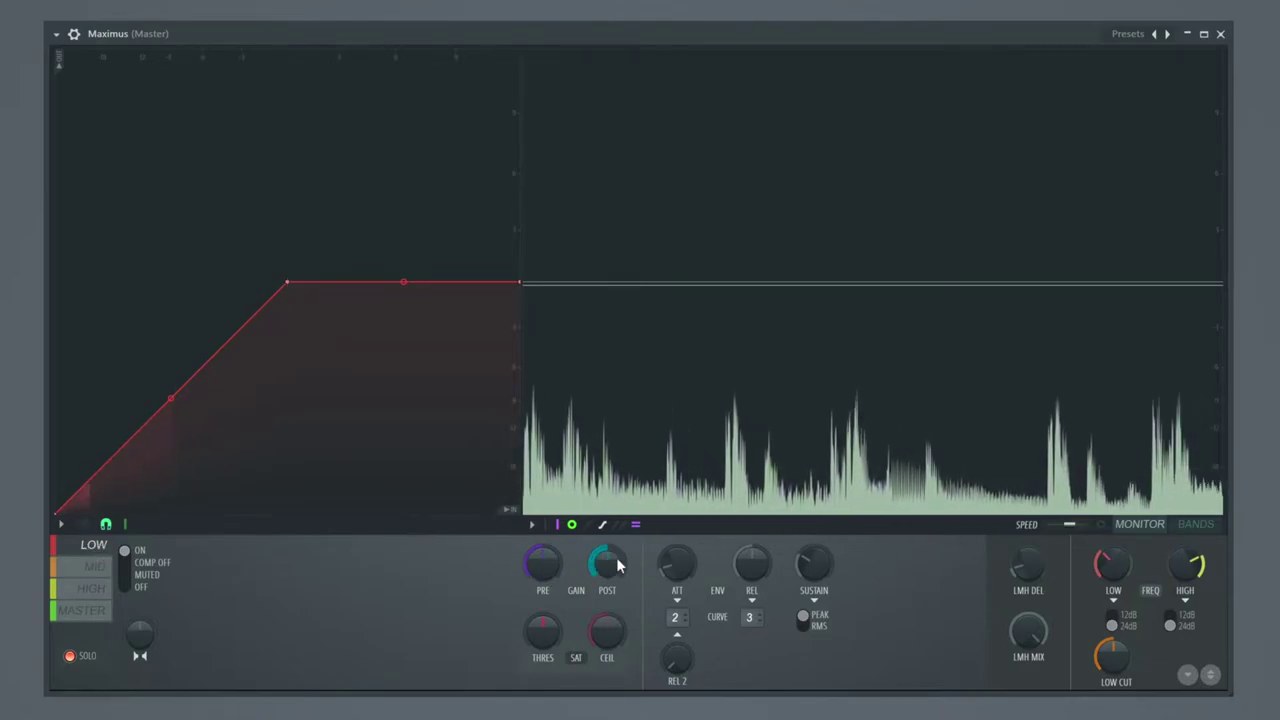
# Compress the low band with a raised pre gain, a lowered curve knee and a shorter release.
pyautogui.moveTo(540, 567); pyautogui.dragTo(540, 549)
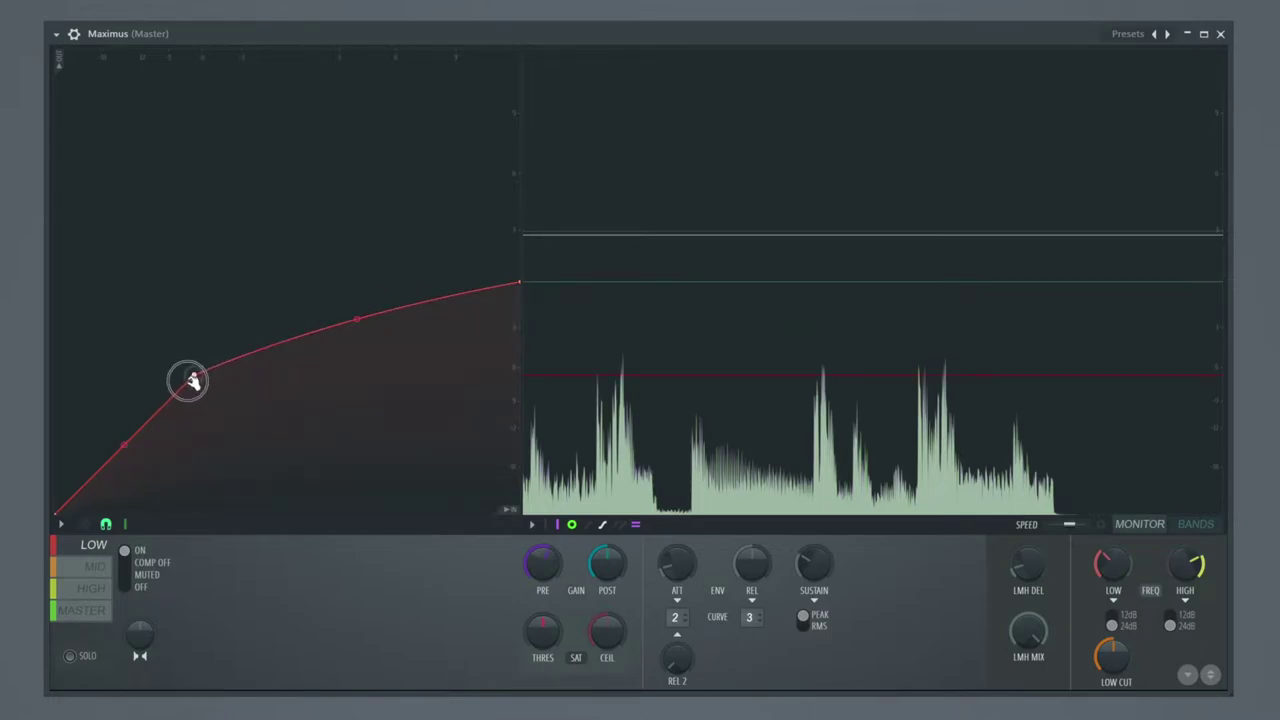
pyautogui.moveTo(184, 386); pyautogui.dragTo(184, 409)
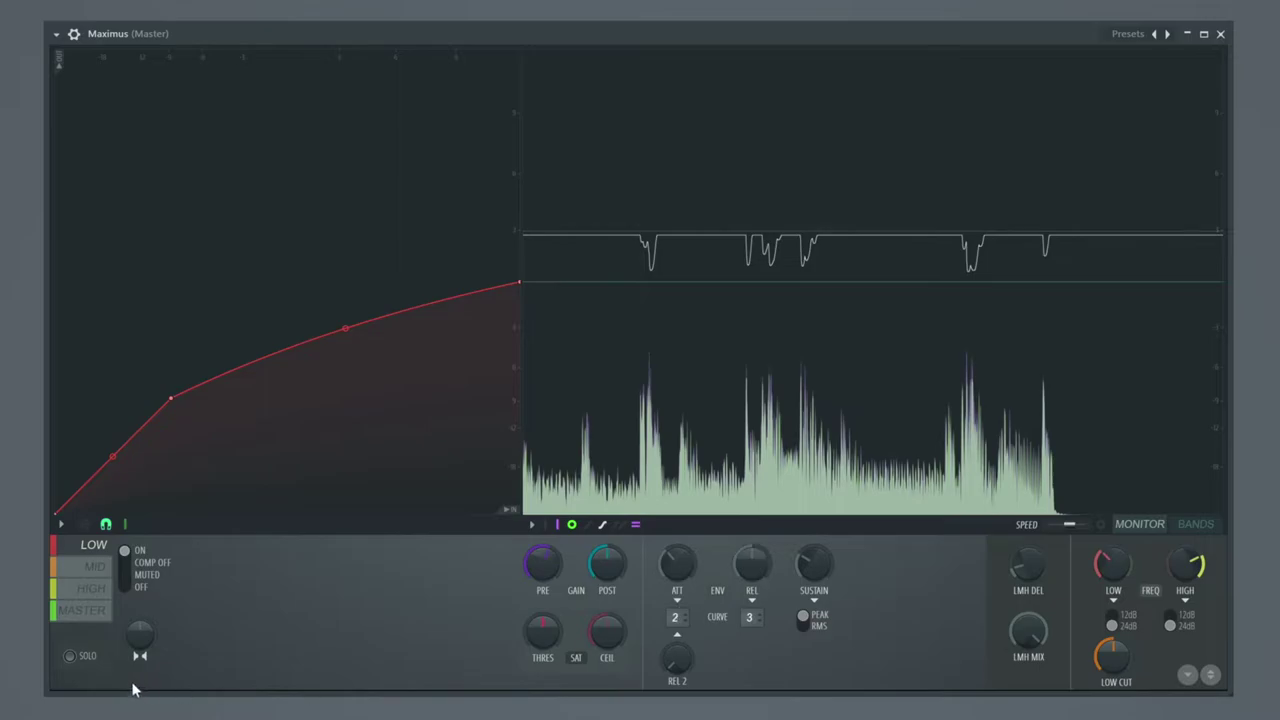
pyautogui.moveTo(764, 563); pyautogui.dragTo(756, 608)
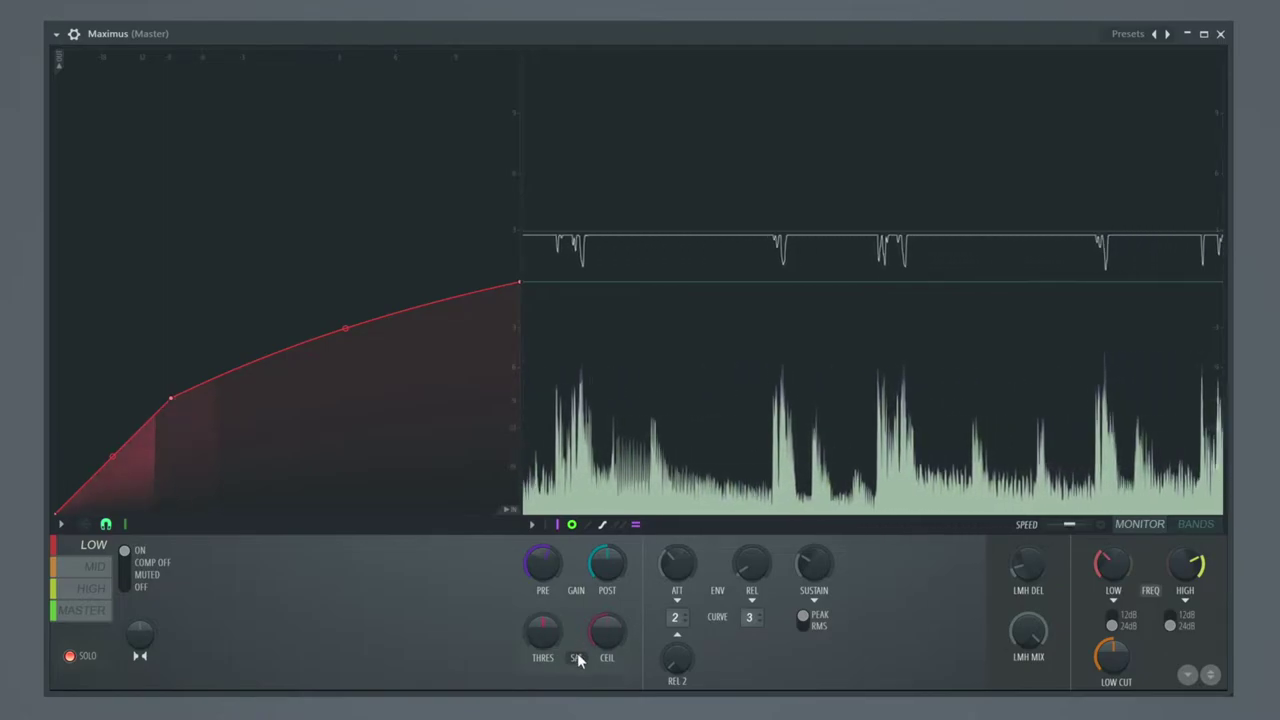
# Saturate the low band by turning the saturation threshold slightly below centre with the ceiling near -6 dB, and unsolo the band.
pyautogui.moveTo(544, 635)
pyautogui.mouseDown()
pyautogui.moveTo(544, 605)
pyautogui.moveTo(544, 650)
pyautogui.mouseUp()
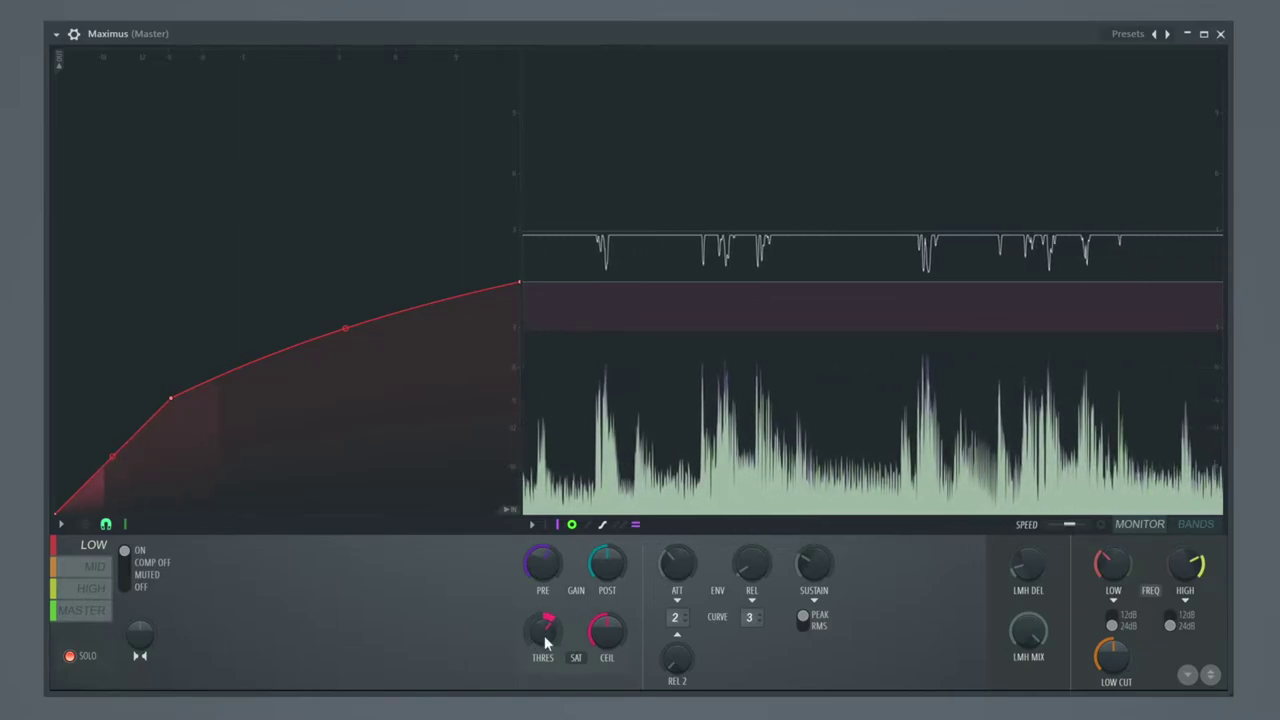
pyautogui.moveTo(606, 636); pyautogui.dragTo(606, 632)
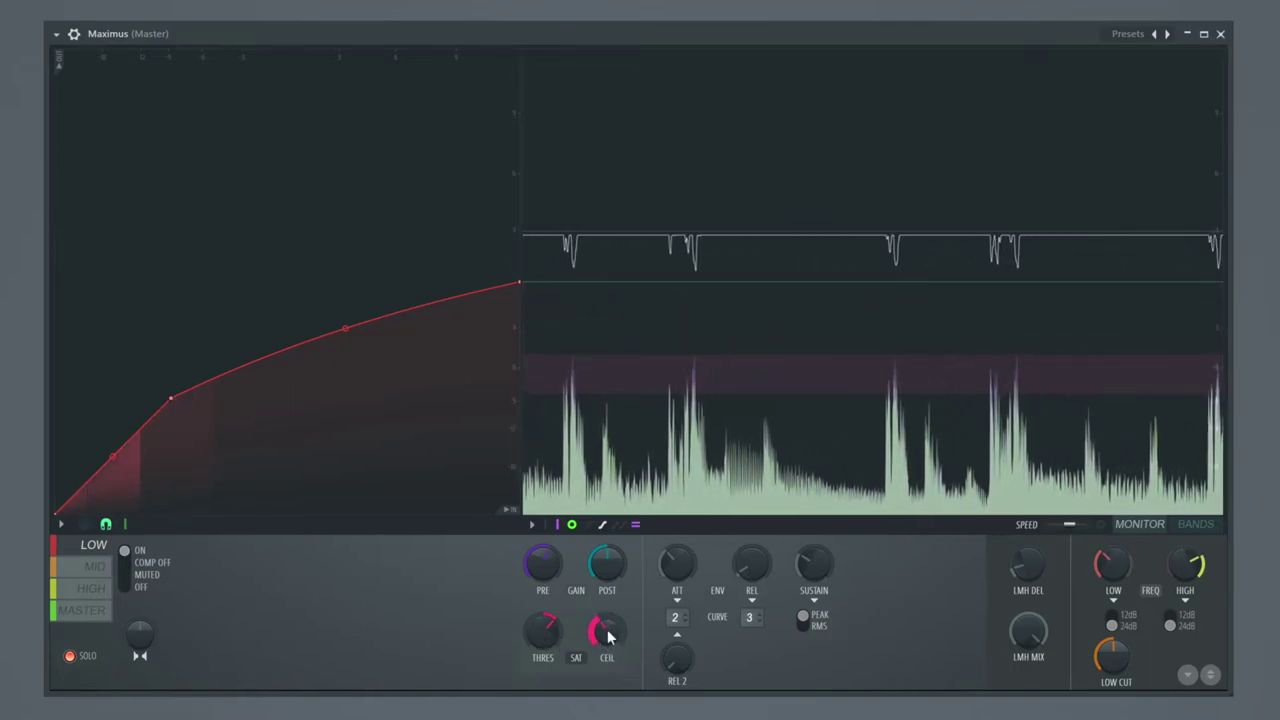
pyautogui.moveTo(550, 630); pyautogui.dragTo(550, 638)
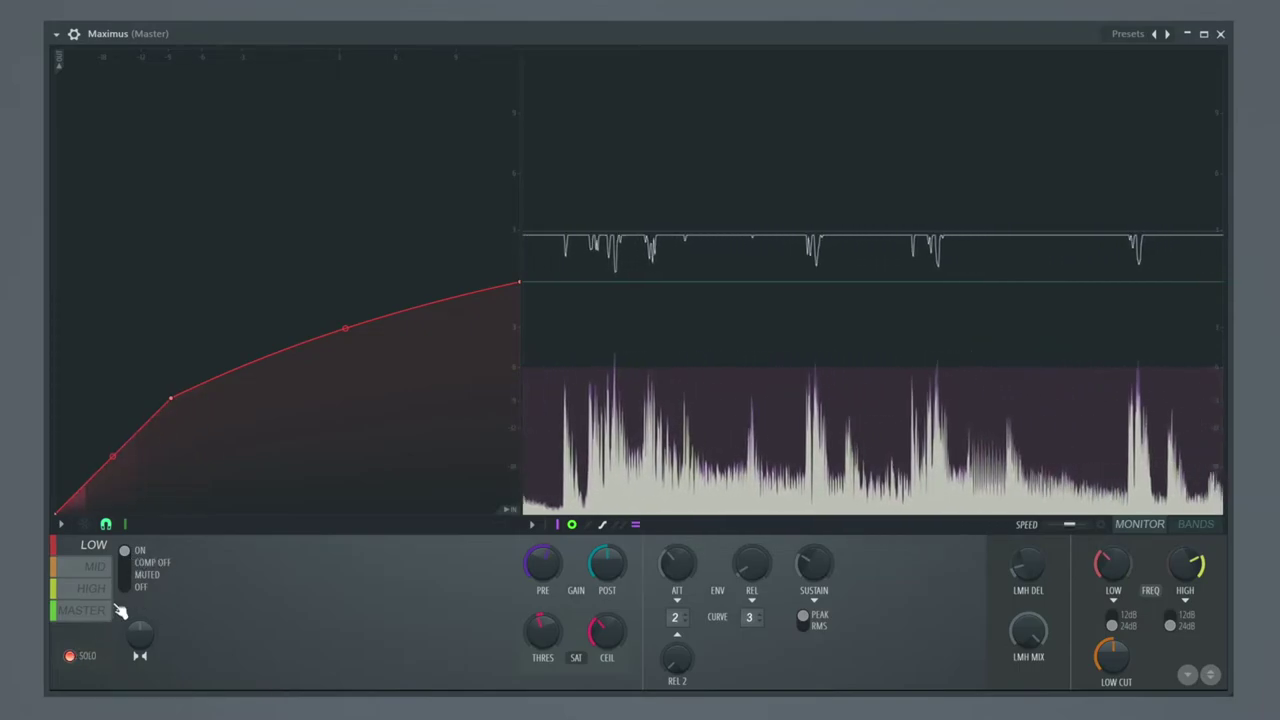
pyautogui.click(70, 657)
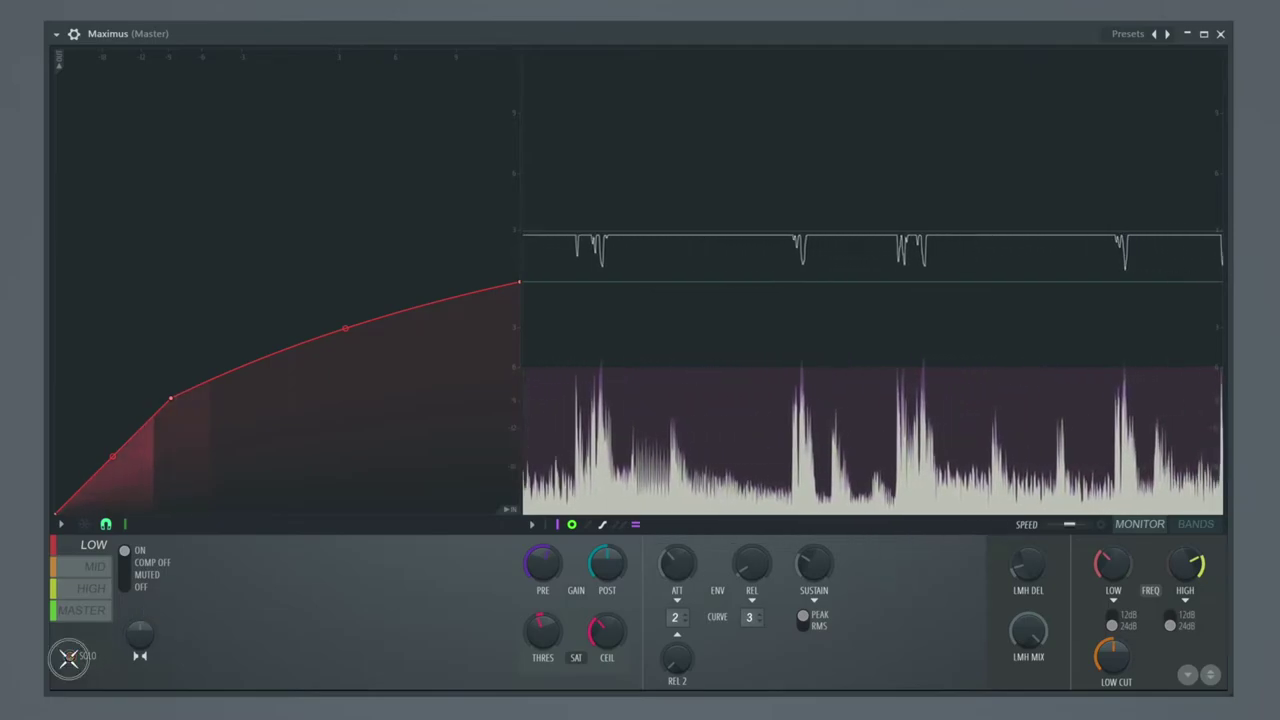
# Compare the sound with the low band switched off and back on, and check the master band.
pyautogui.click(131, 590)
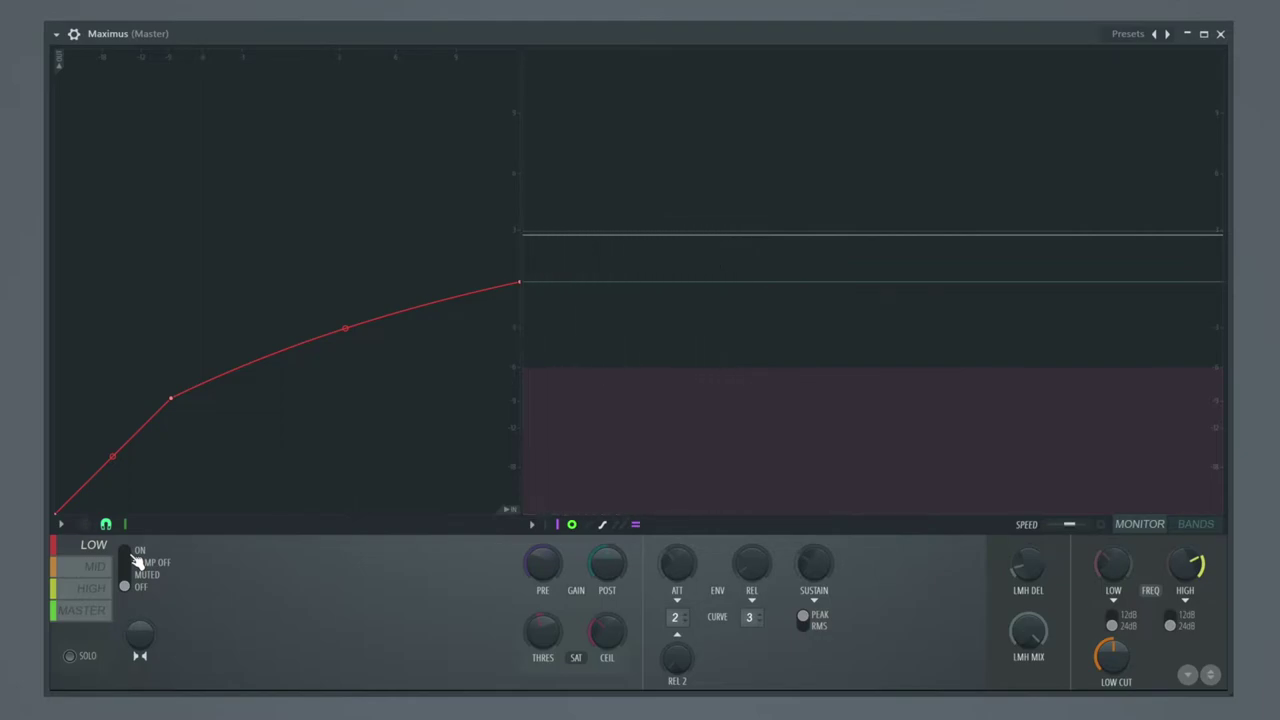
pyautogui.click(137, 563)
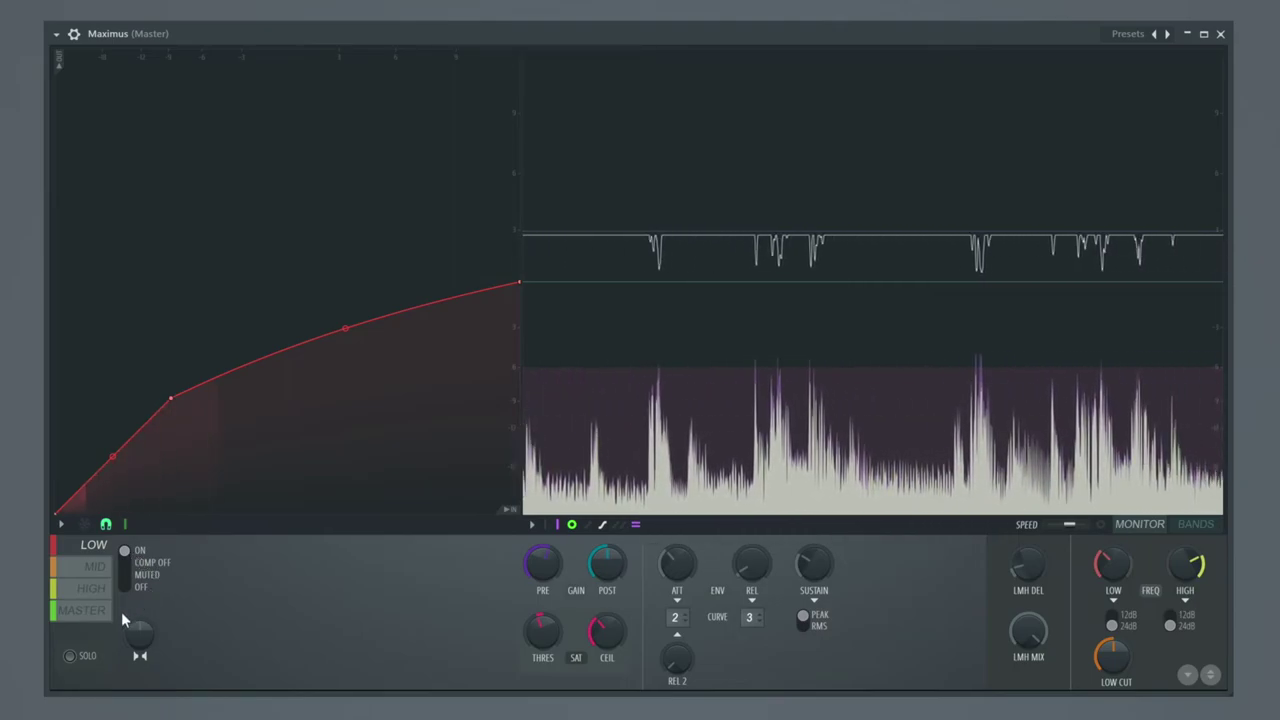
pyautogui.click(80, 610)
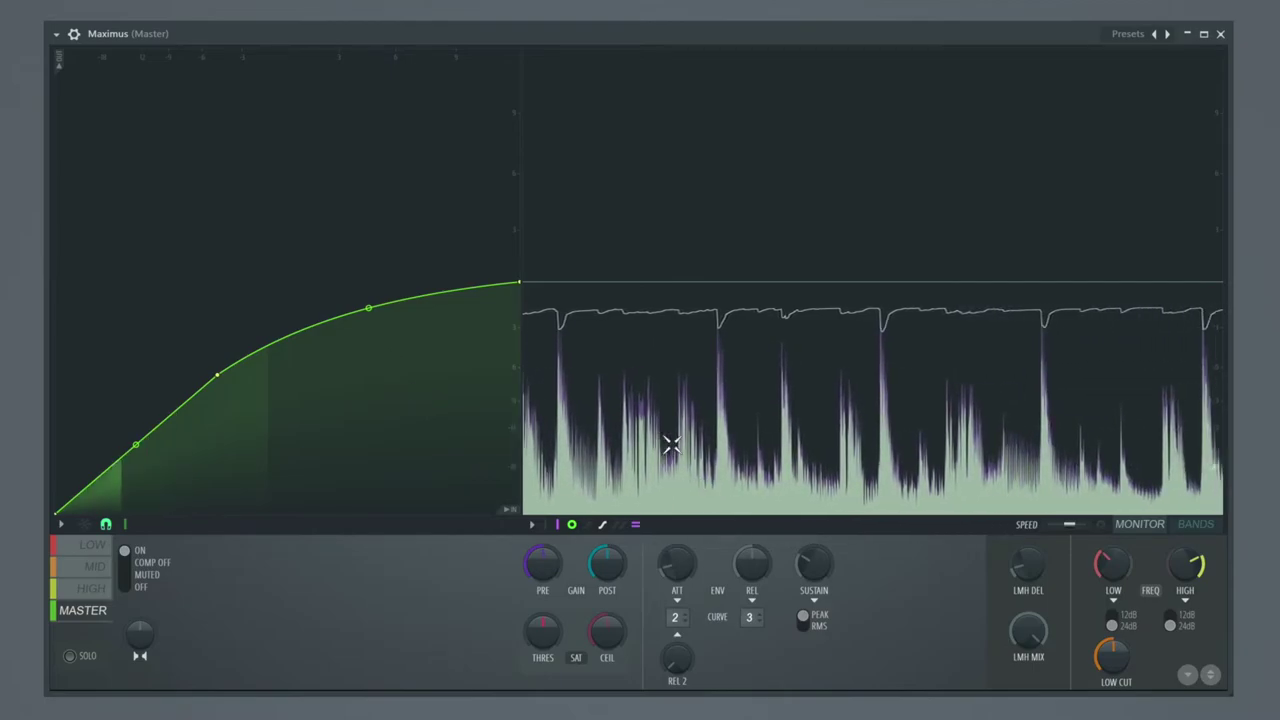
# Solo the mid band and lower the high crossover frequency.
pyautogui.click(90, 569)
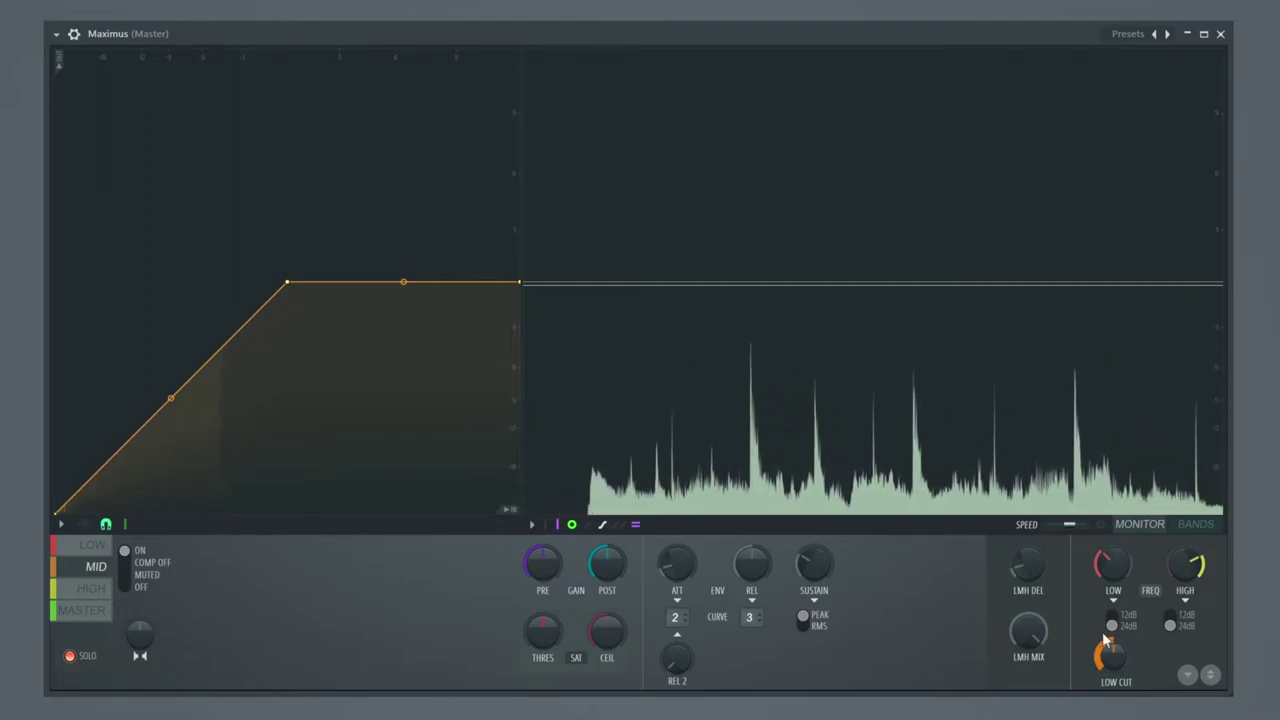
pyautogui.moveTo(1192, 567); pyautogui.dragTo(1192, 581)
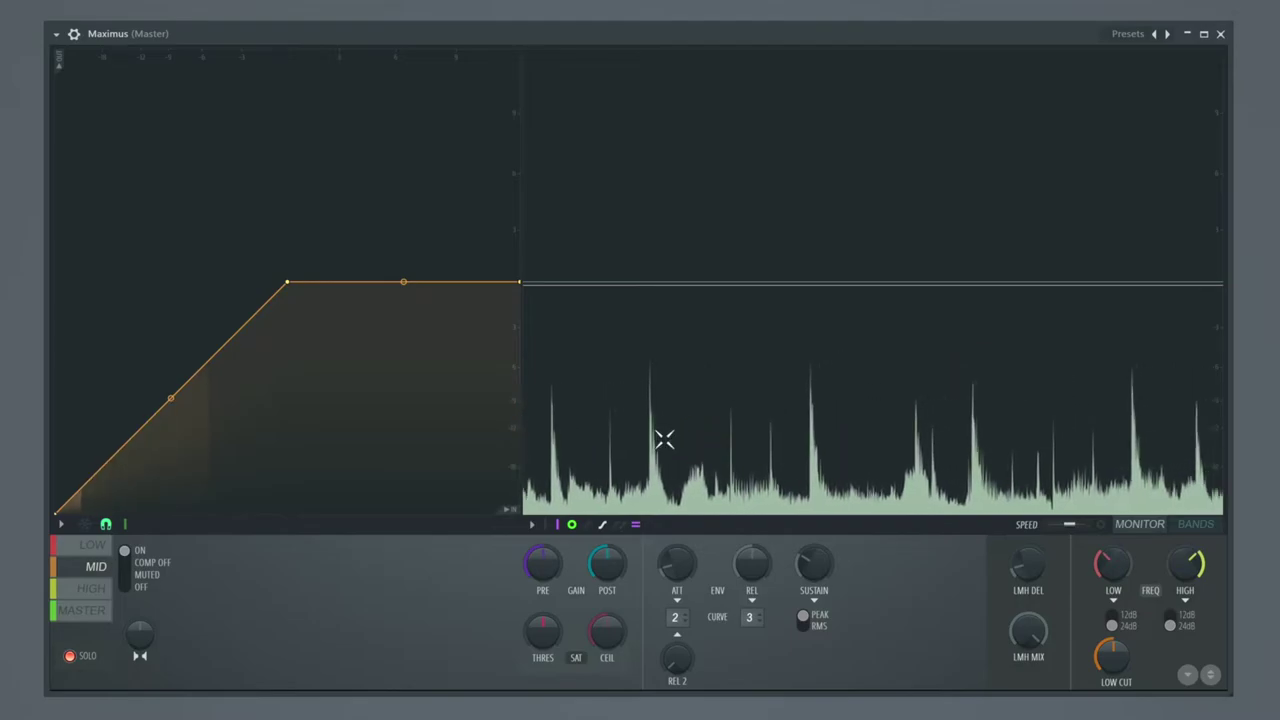
# Expand the mid band by moving its curve knee to between the -18 and -12 dB input marks at 0 dB output, and unsolo it.
pyautogui.moveTo(291, 283); pyautogui.dragTo(245, 286)
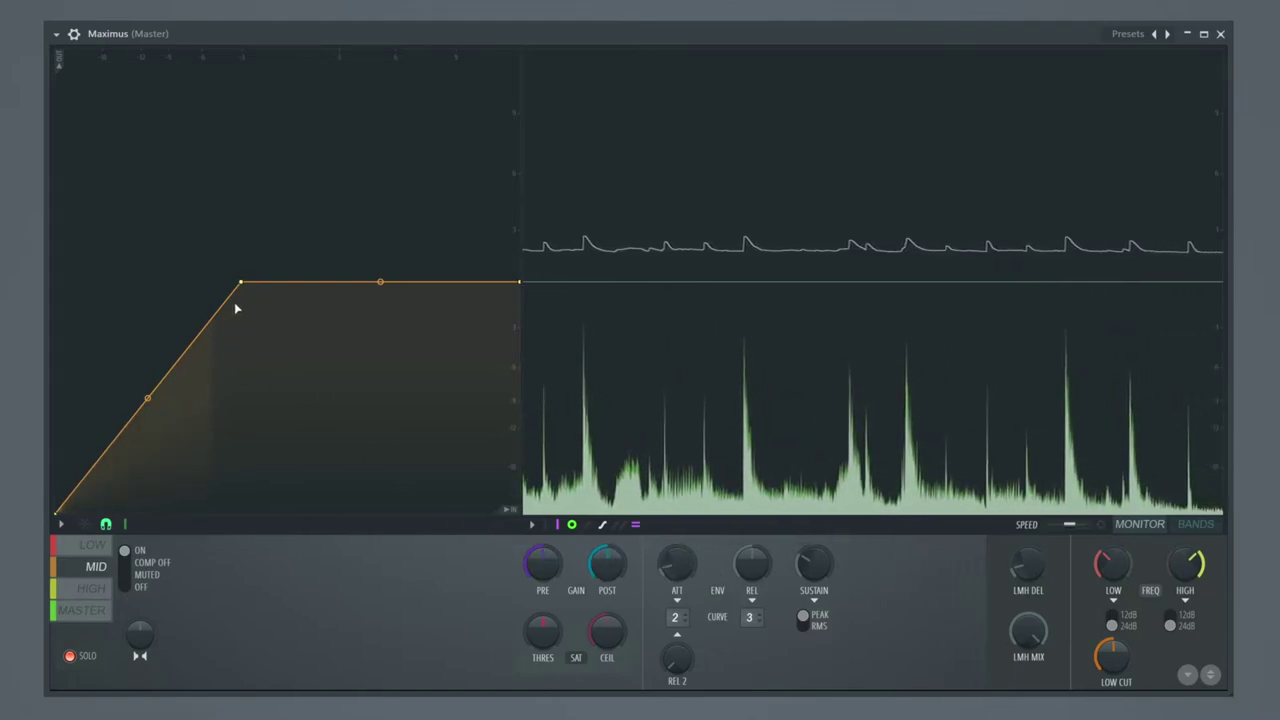
pyautogui.moveTo(242, 283); pyautogui.dragTo(135, 291)
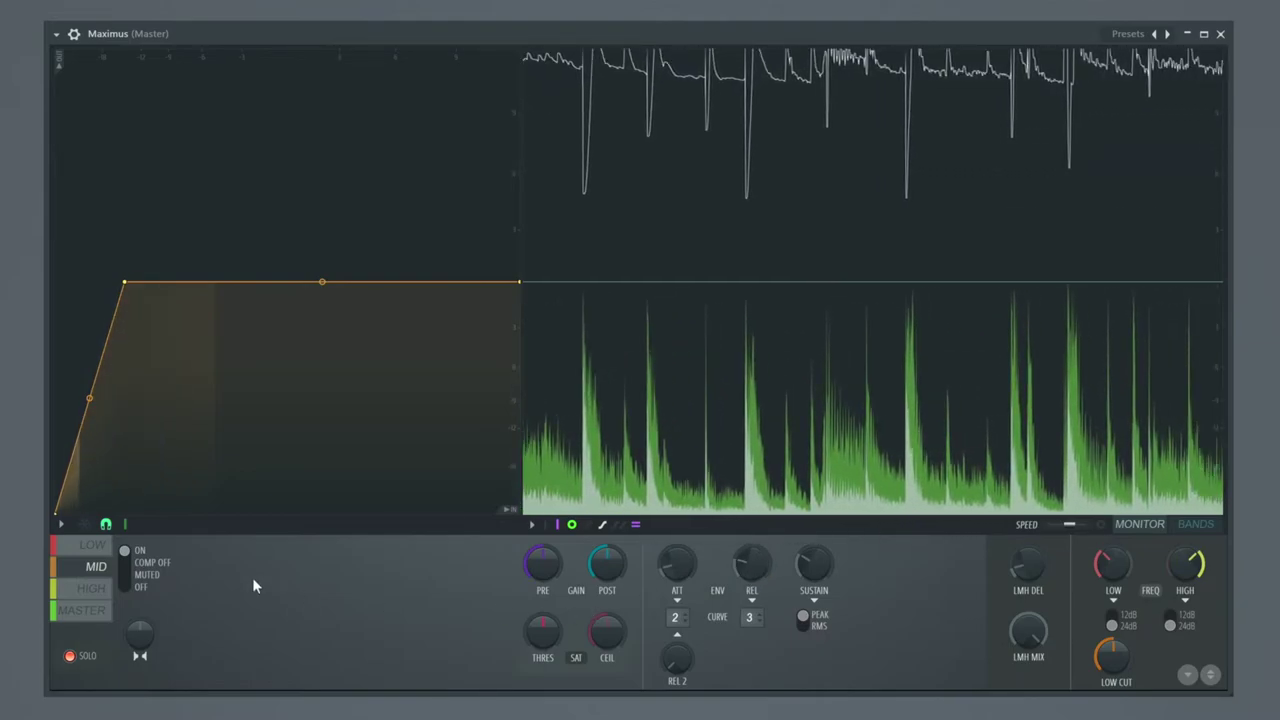
pyautogui.click(70, 657)
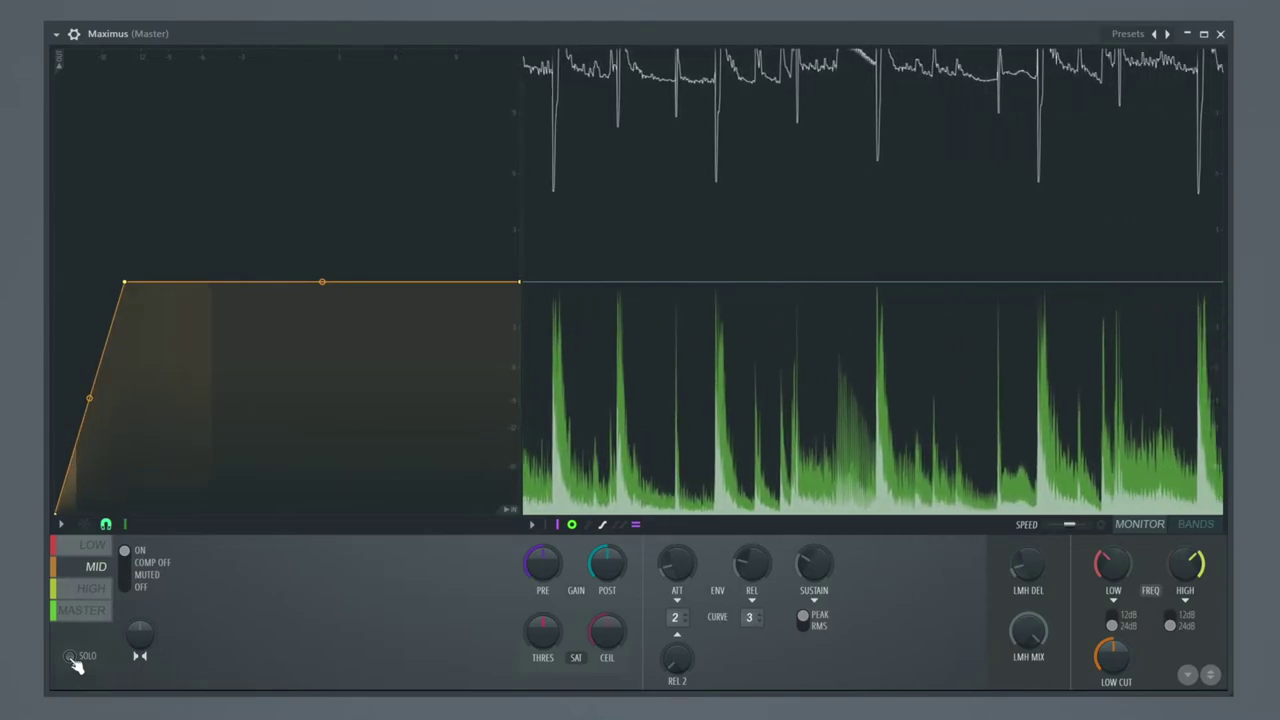
# Compare the mid band switched off, on and with its compression off, leaving it on.
pyautogui.click(128, 587)
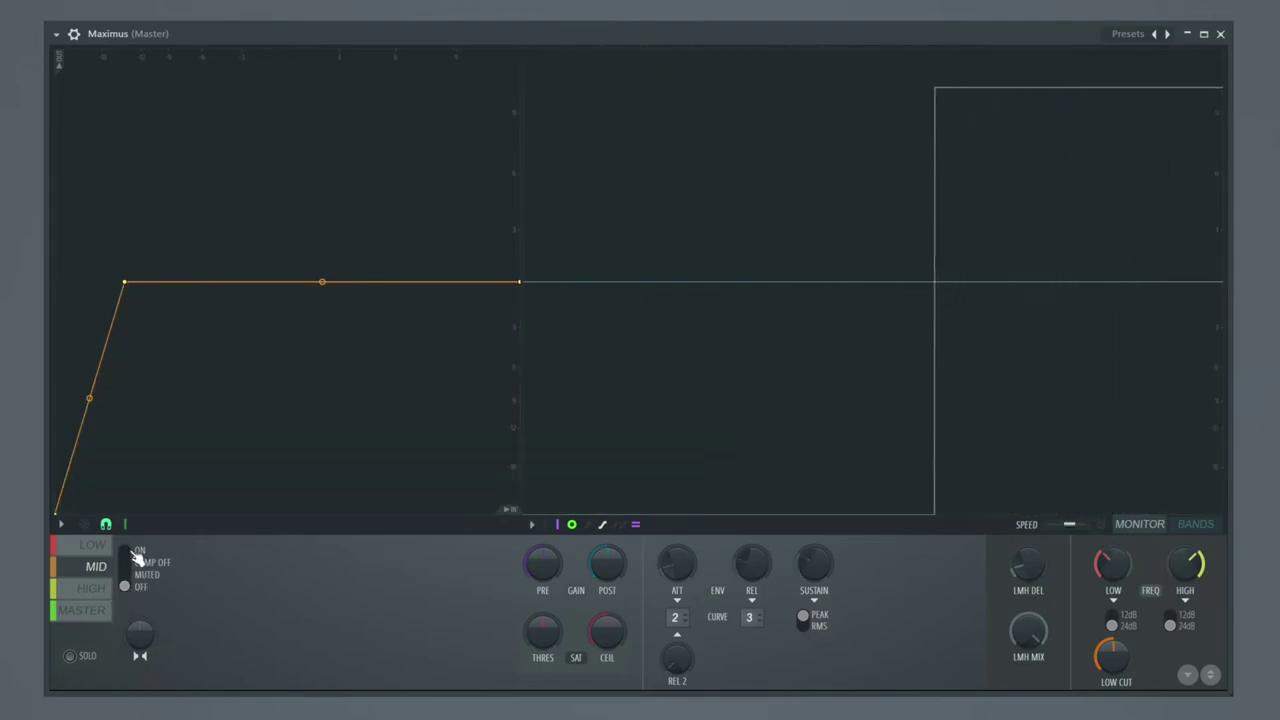
pyautogui.click(128, 550)
pyautogui.click(125, 562)
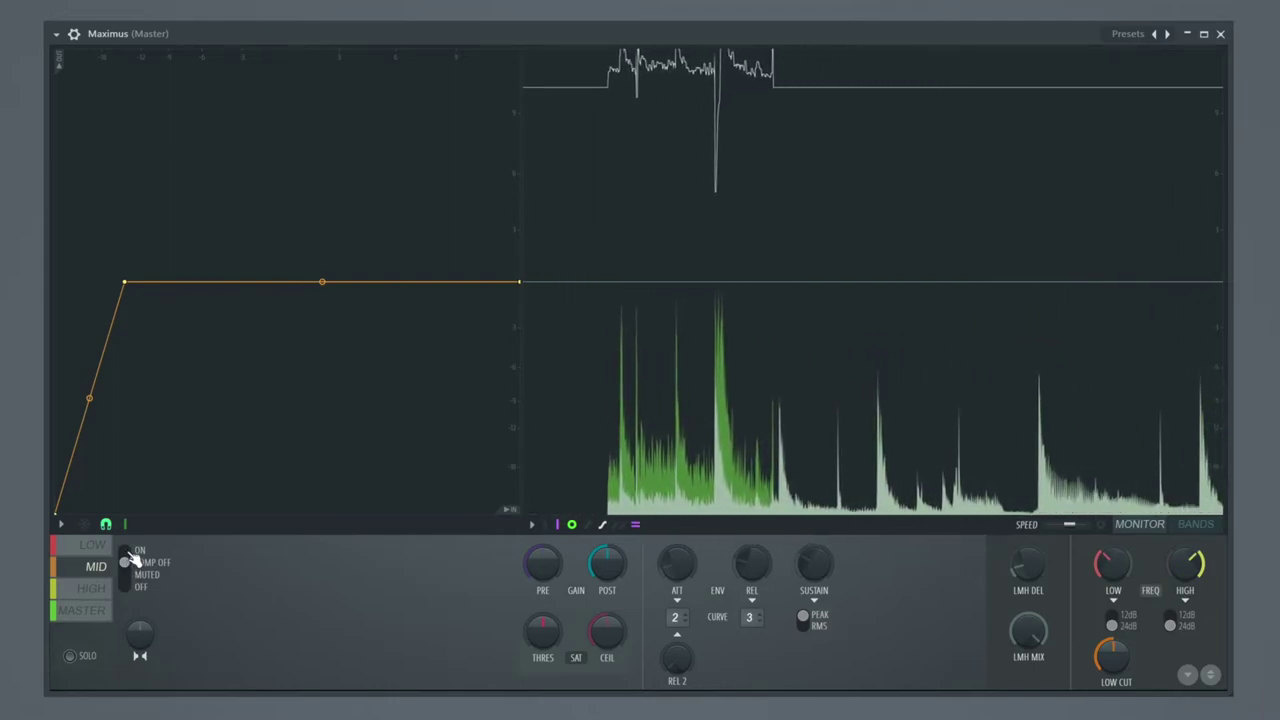
pyautogui.click(130, 552)
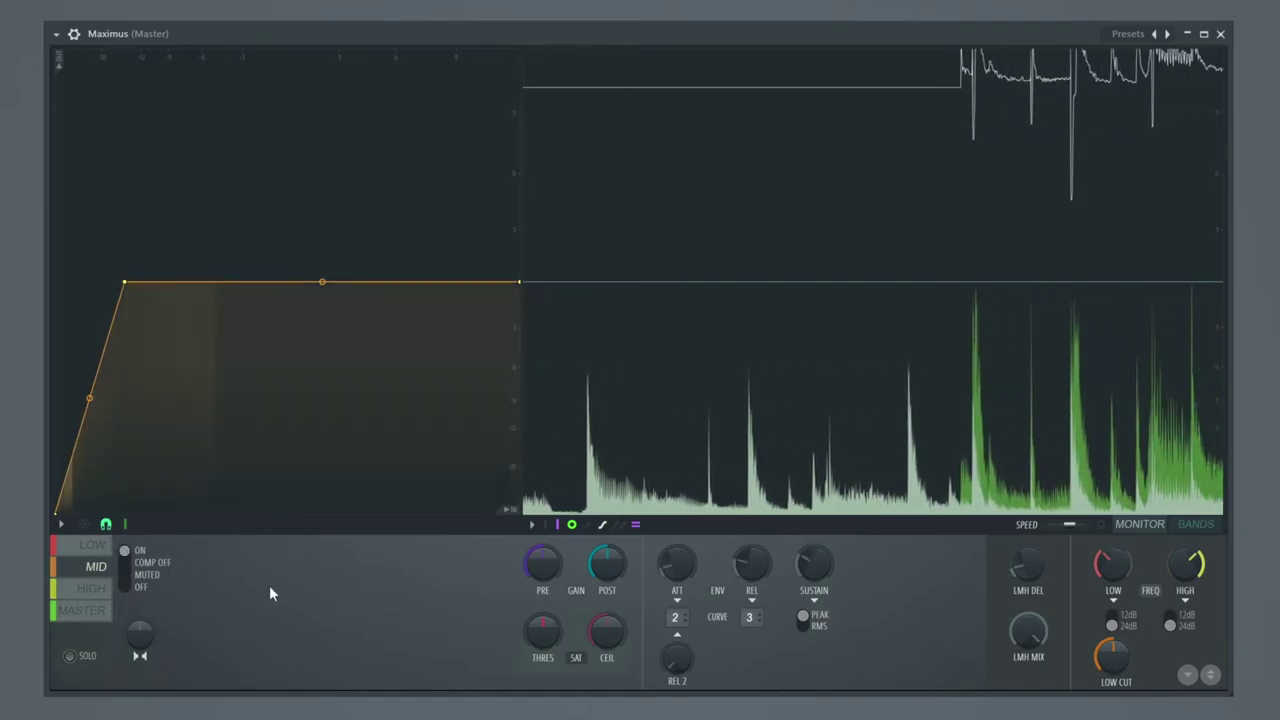
# Move the mid band's knee close to the -6 dB input mark at 0 dB output, and set its saturation ceiling between -6 and -9 dB.
pyautogui.moveTo(124, 282); pyautogui.dragTo(194, 282)
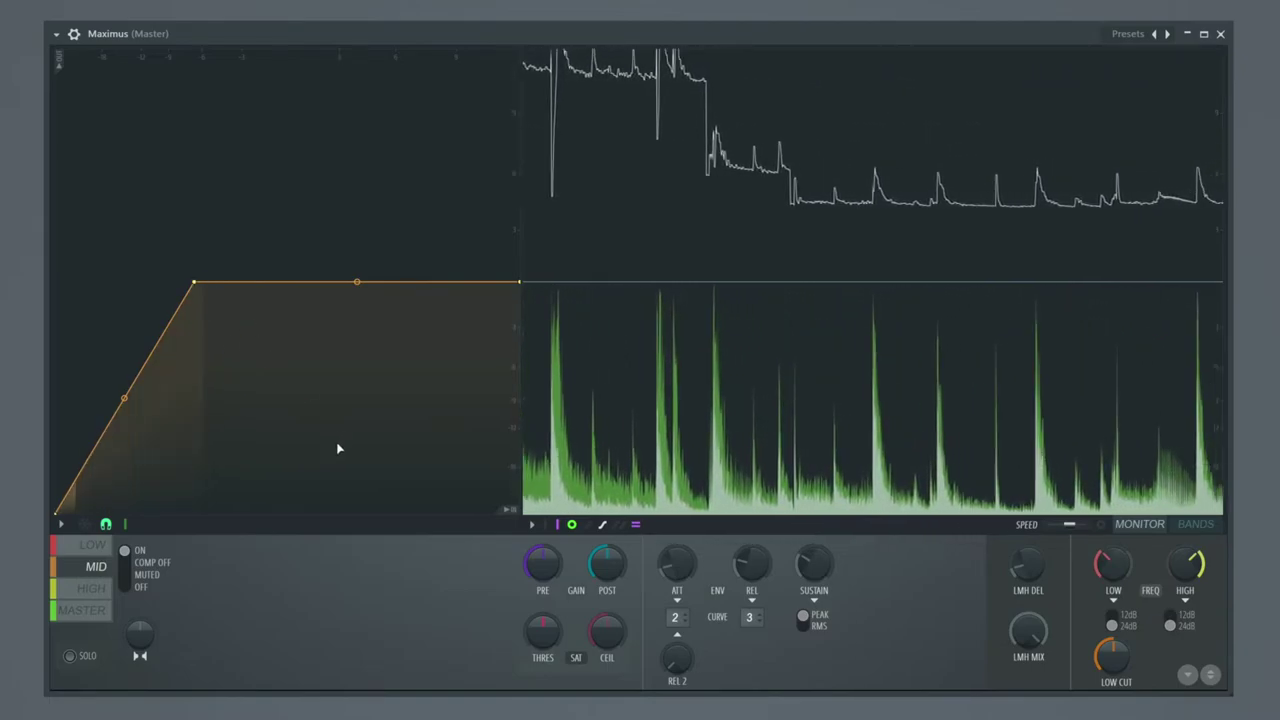
pyautogui.moveTo(550, 655); pyautogui.dragTo(553, 672)
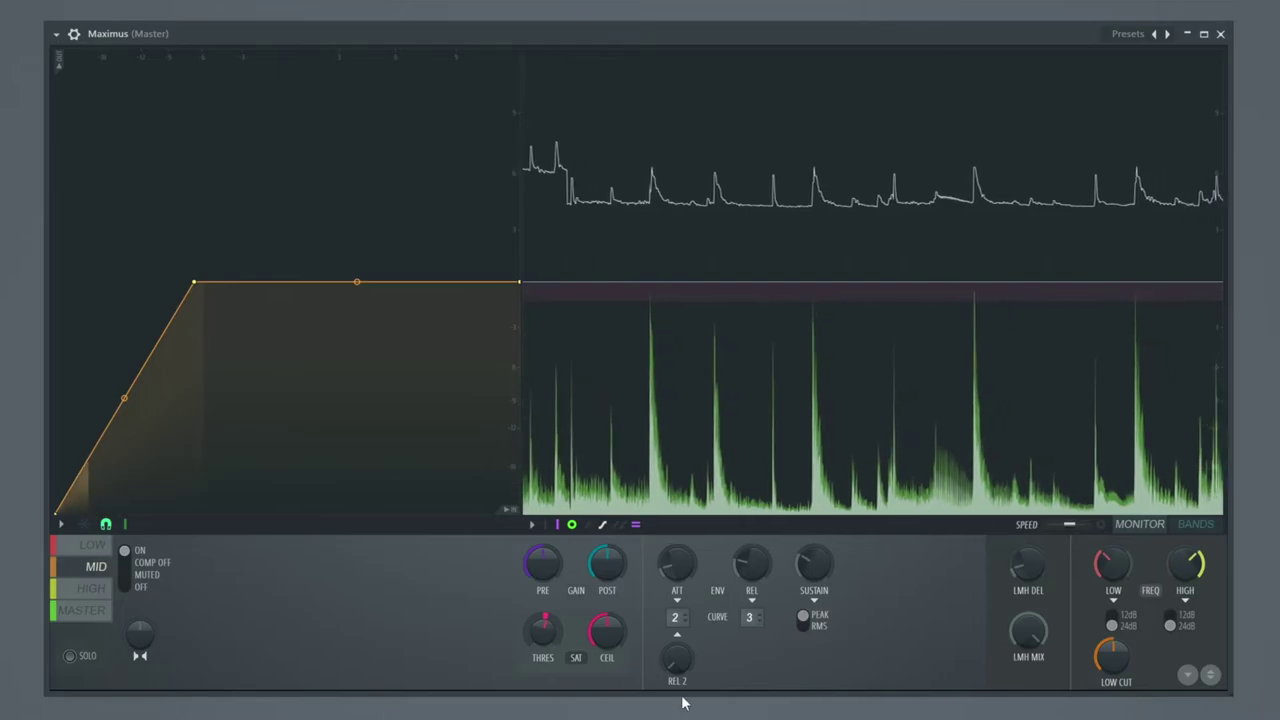
pyautogui.moveTo(613, 639); pyautogui.dragTo(613, 664)
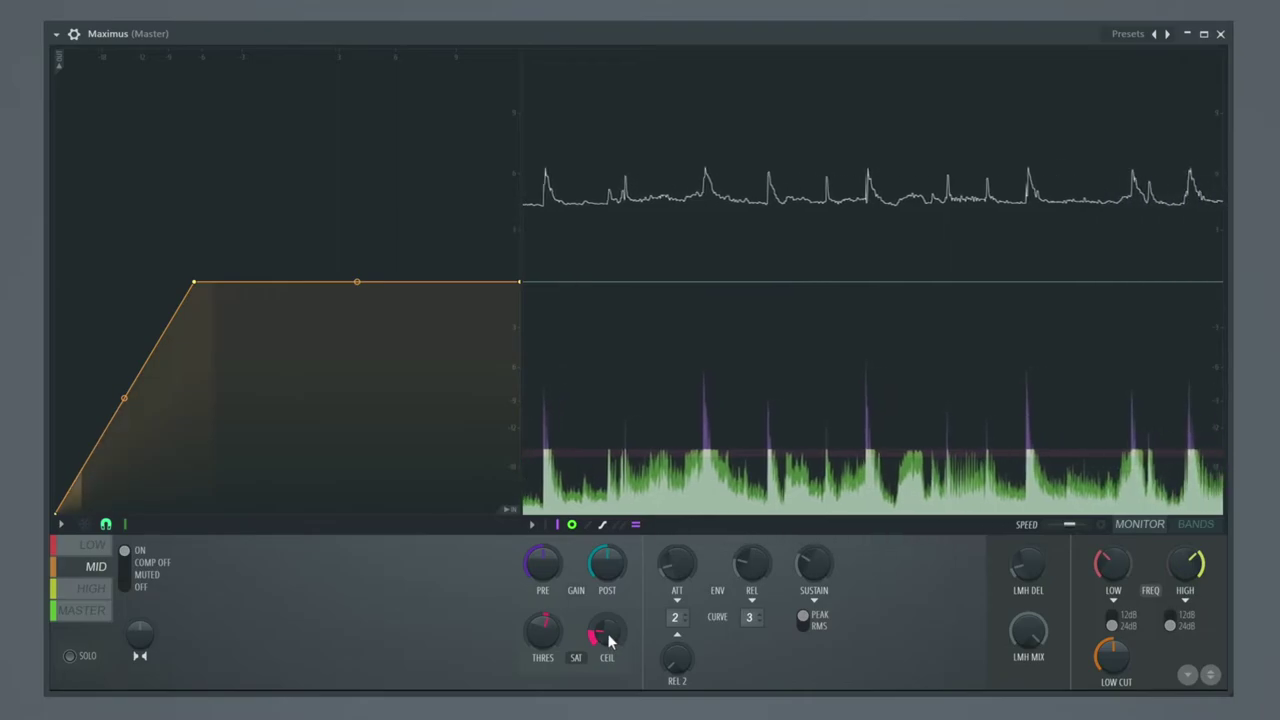
pyautogui.moveTo(606, 637); pyautogui.dragTo(606, 610)
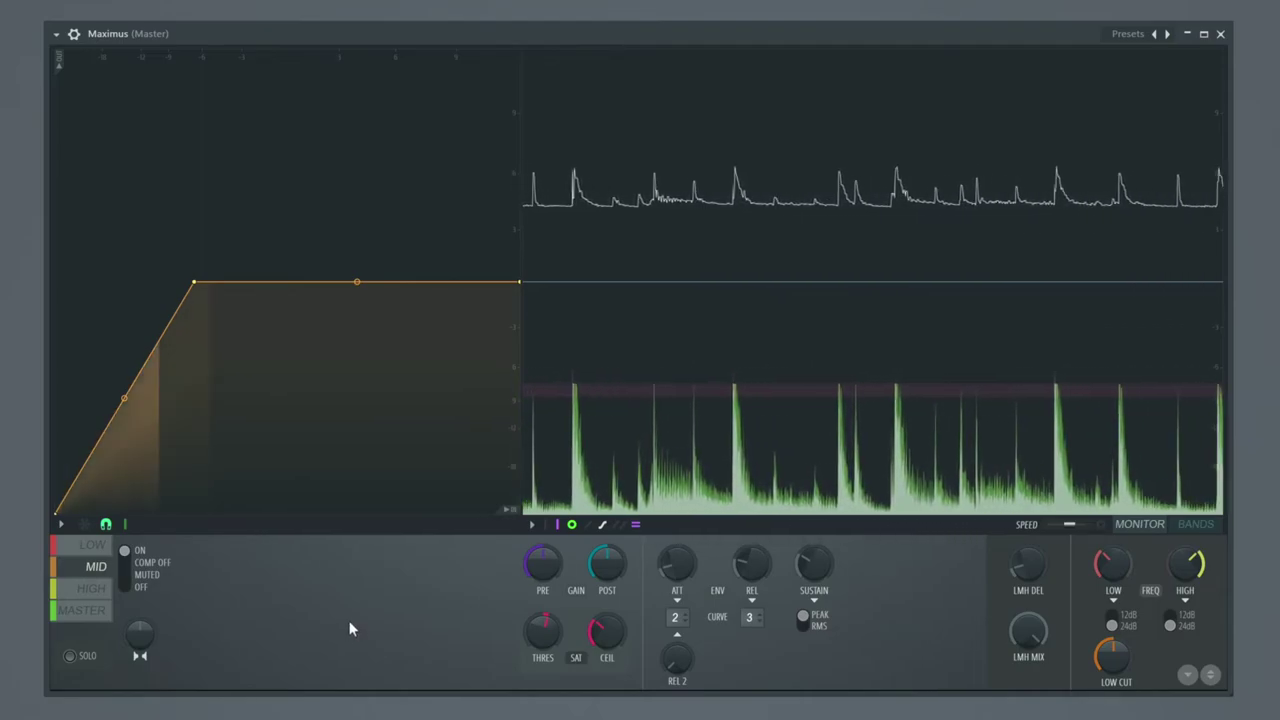
# Compare the sound with the master band switched off and back on.
pyautogui.click(99, 617)
pyautogui.click(136, 588)
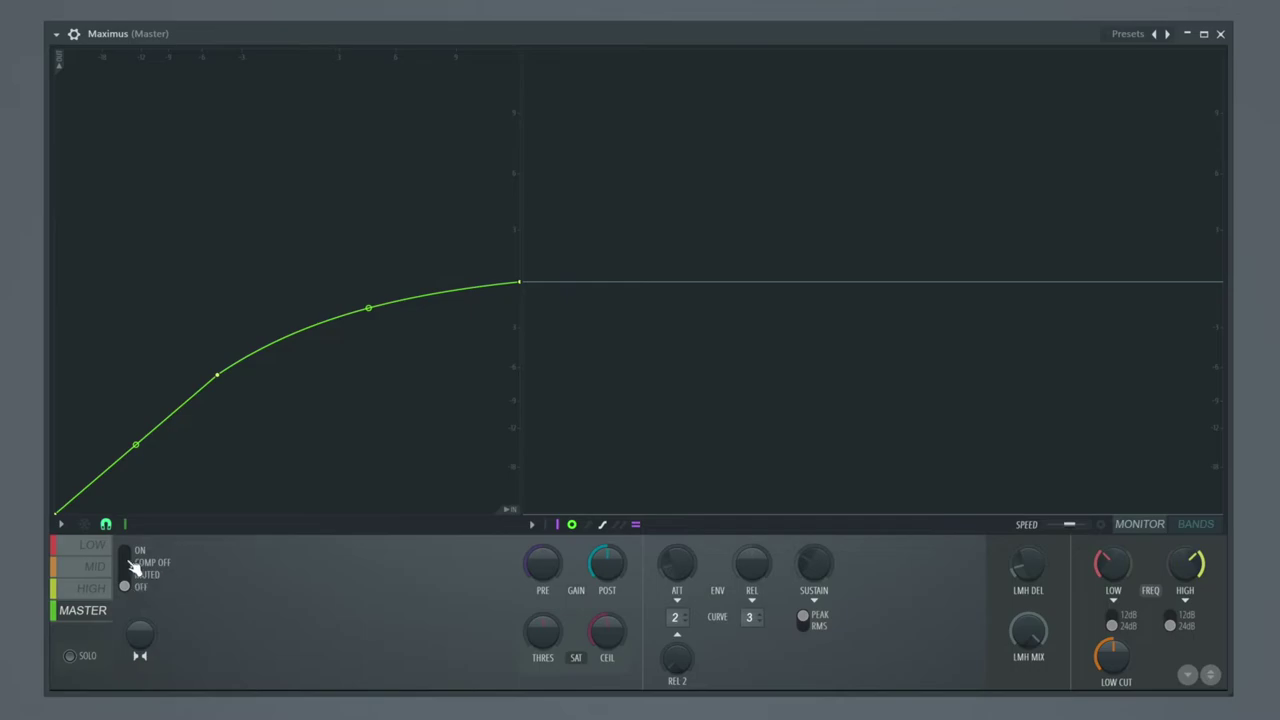
pyautogui.click(132, 551)
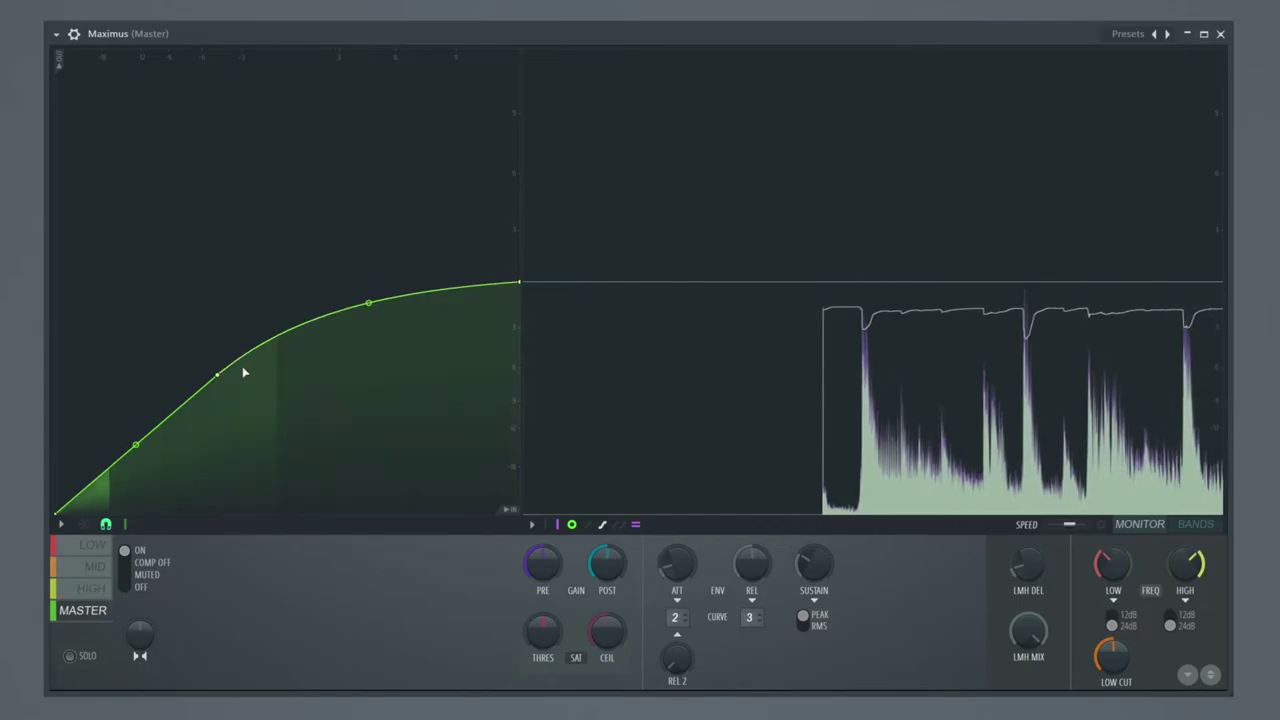
# Make the master band limit by moving its knee to 0 dB input and output, and set the pre gain to about 2 dB.
pyautogui.moveTo(218, 376); pyautogui.dragTo(287, 283)
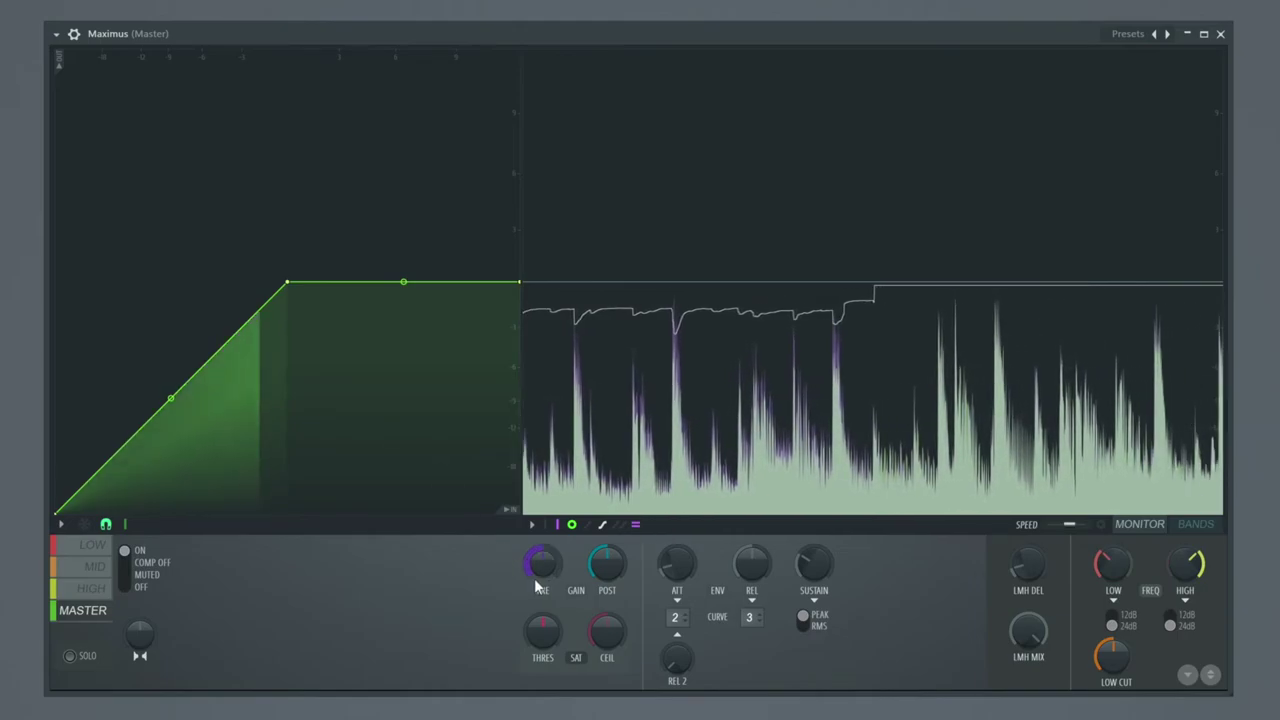
pyautogui.moveTo(541, 576); pyautogui.dragTo(541, 557)
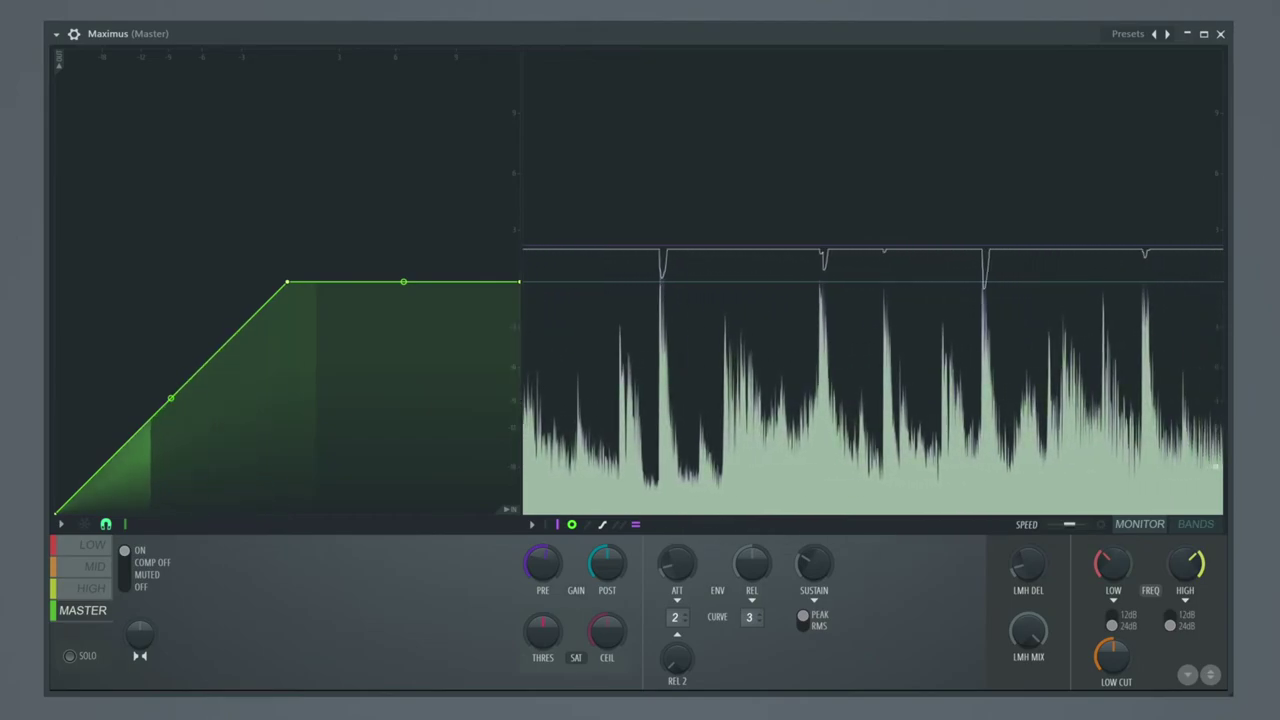
# Show the mixer and compare the master track with Maximus bypassed and enabled.
pyautogui.press('space')
pyautogui.press('F9')
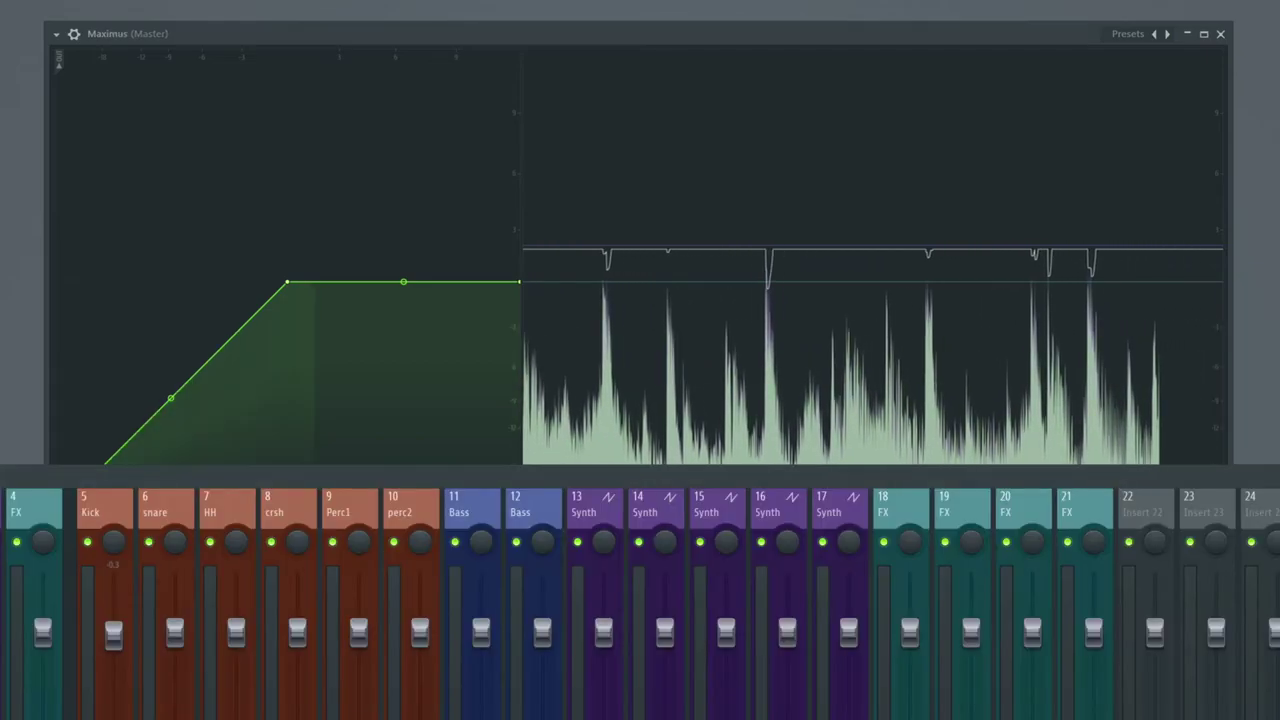
pyautogui.moveTo(908, 126); pyautogui.dragTo(943, 3)
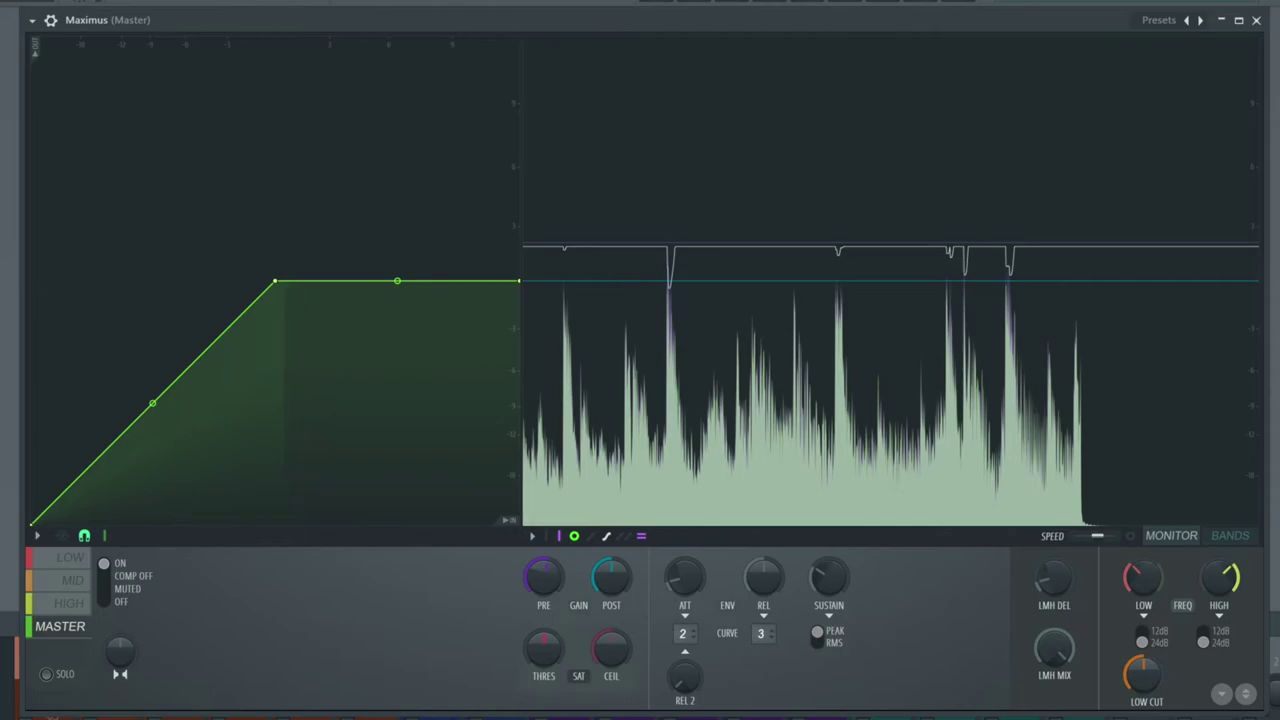
pyautogui.press('F9')
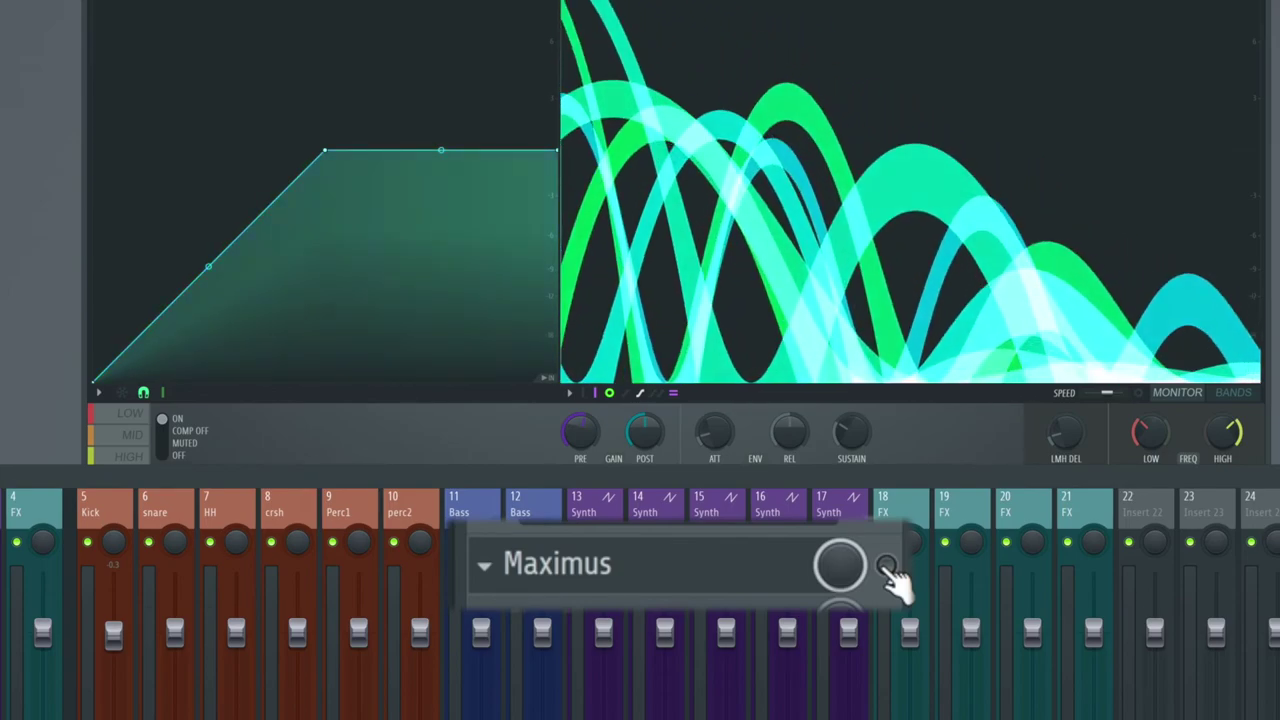
pyautogui.click(887, 567)
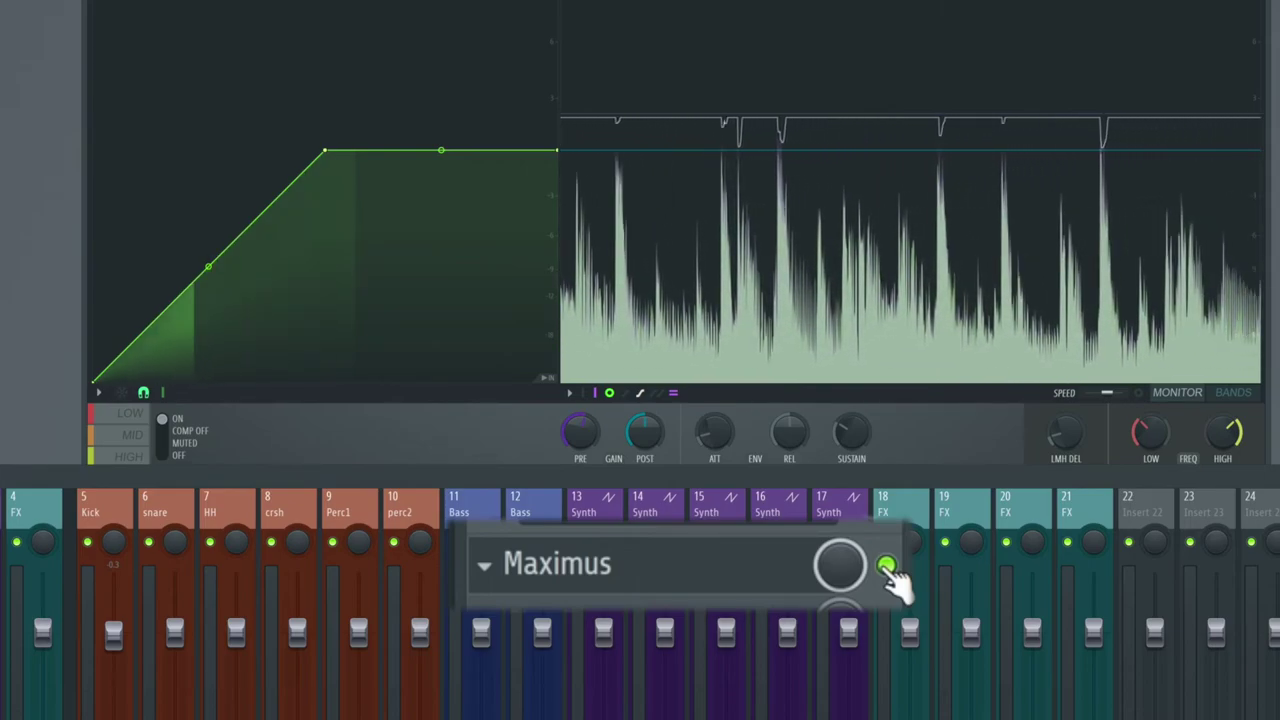
pyautogui.click(887, 567)
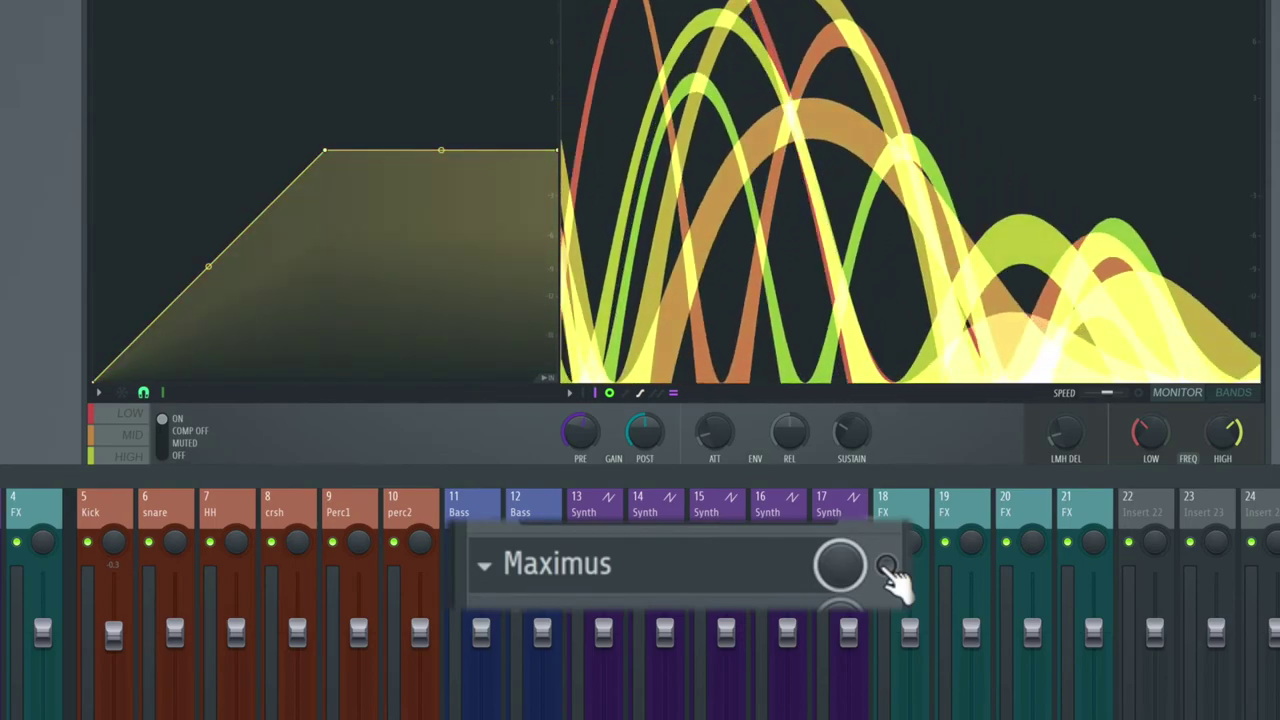
pyautogui.click(886, 567)
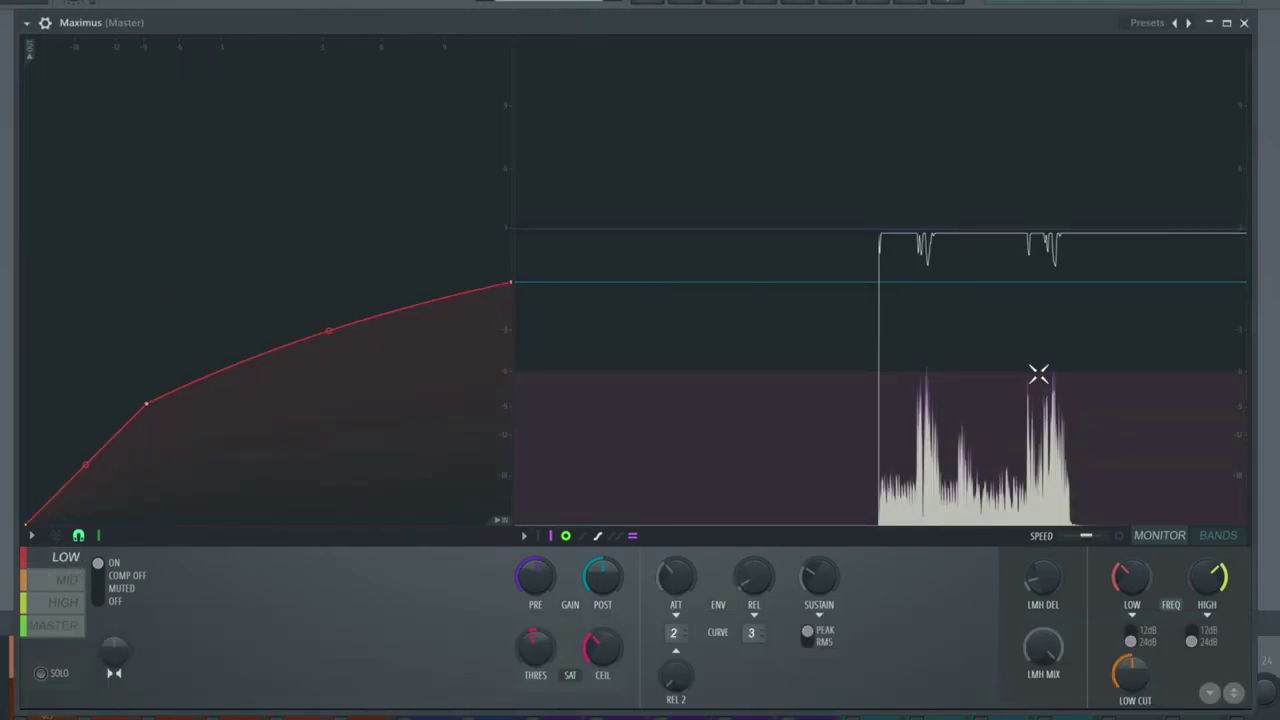
# Turn off curve snapping and lower the master curve's knee and end point slightly below 0 dB output.
pyautogui.click(82, 628)
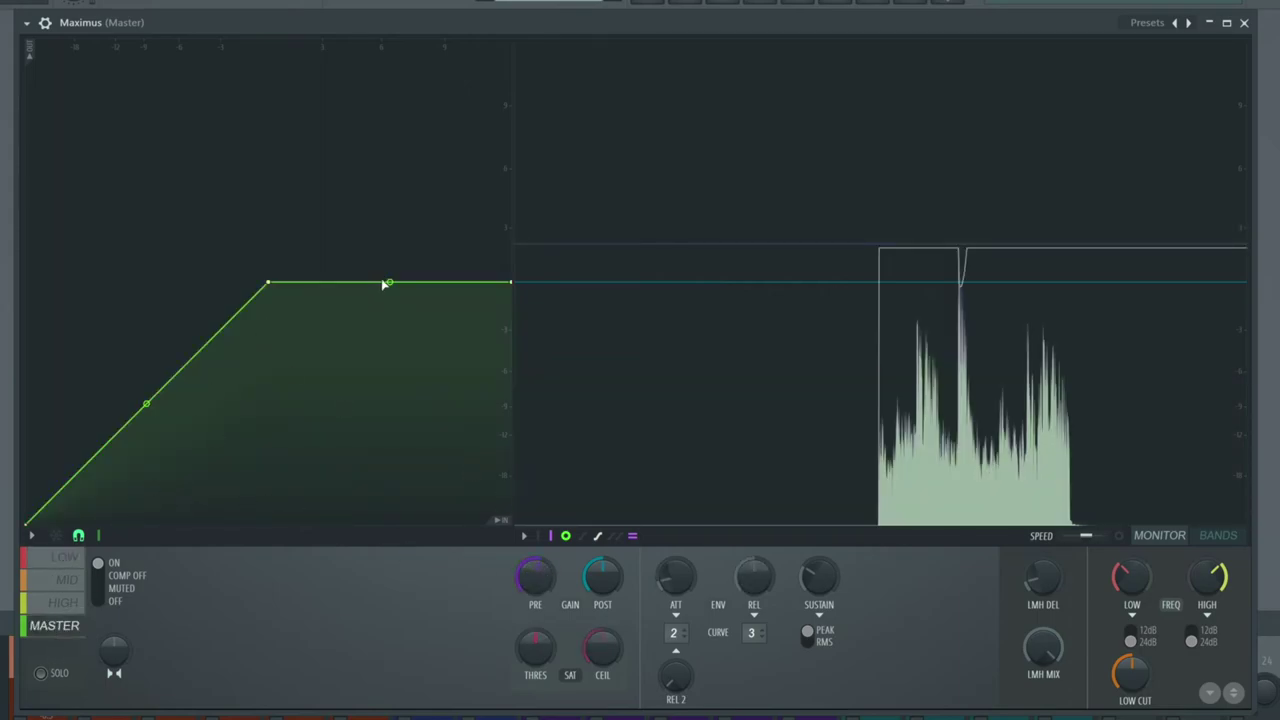
pyautogui.moveTo(272, 282)
pyautogui.mouseDown()
pyautogui.moveTo(234, 323)
pyautogui.moveTo(262, 318)
pyautogui.moveTo(267, 284)
pyautogui.mouseUp()
pyautogui.moveTo(273, 285); pyautogui.dragTo(263, 288)
pyautogui.moveTo(513, 283); pyautogui.dragTo(511, 288)
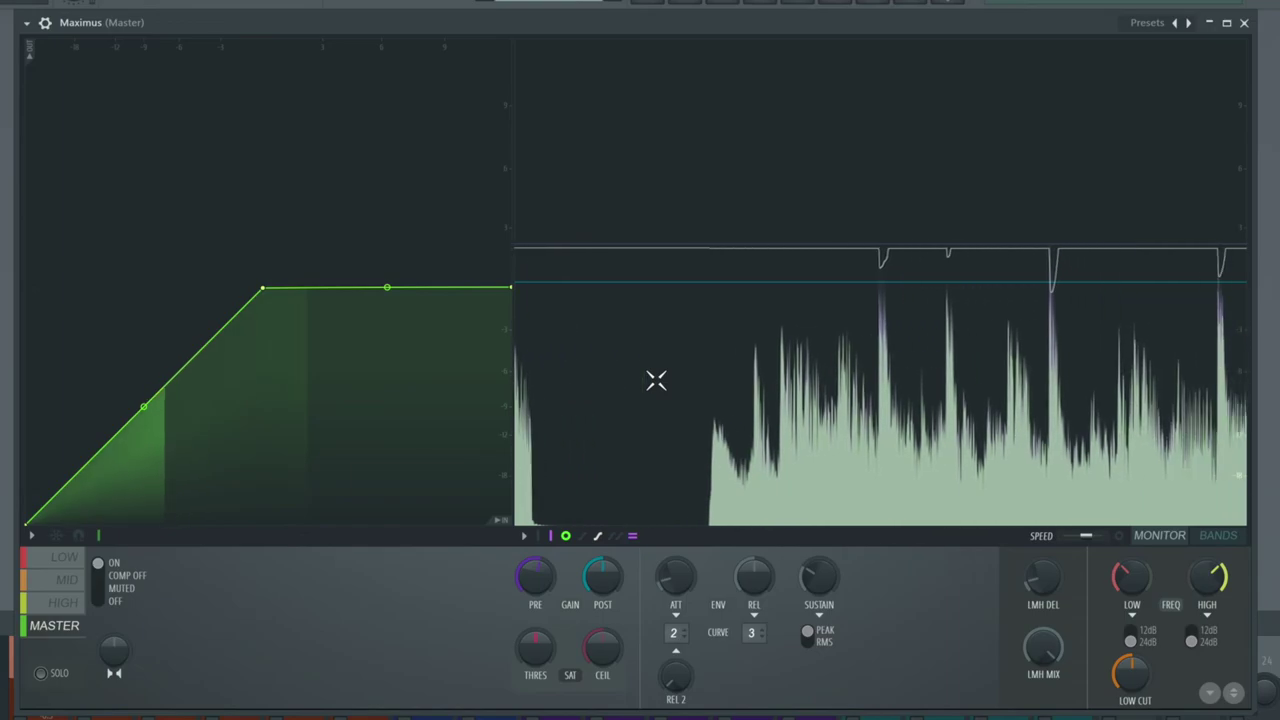
# Raise the low band's pre gain to about 5 dB.
pyautogui.click(64, 557)
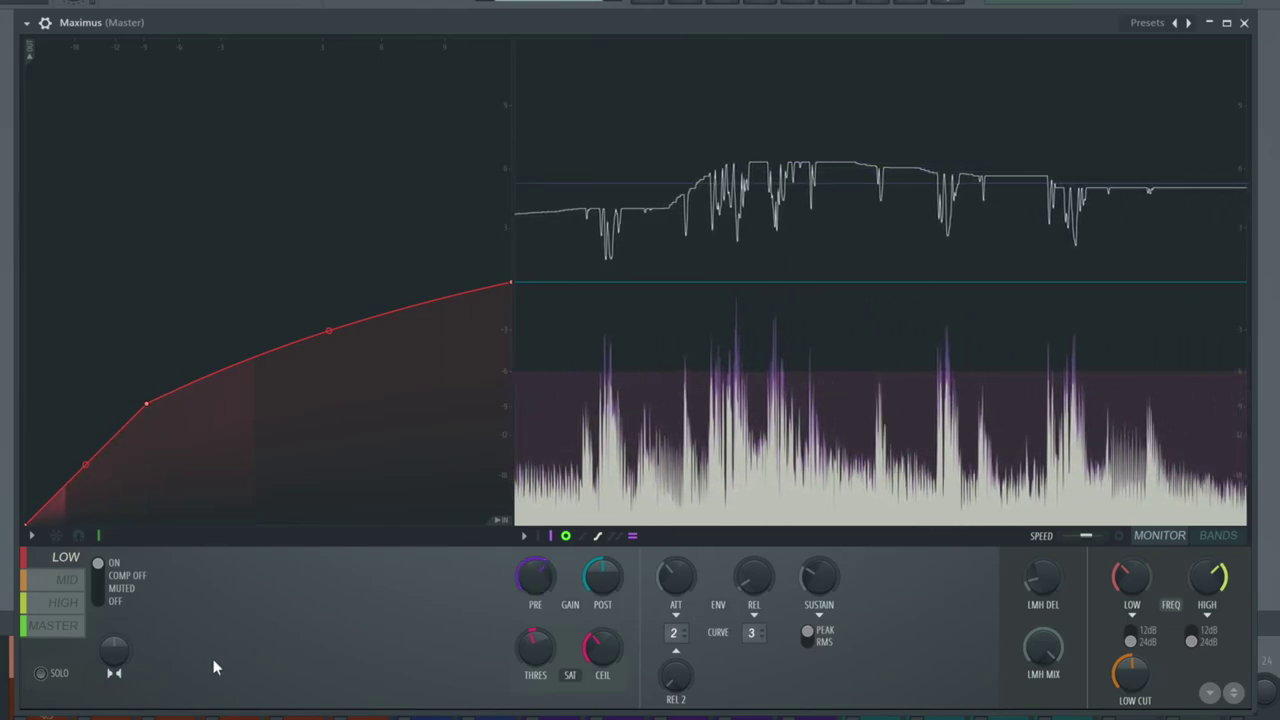
# Saturate the master band with the threshold slightly below centre and the ceiling just below 0 dB, and set its post gain to about 1 dB.
pyautogui.click(76, 627)
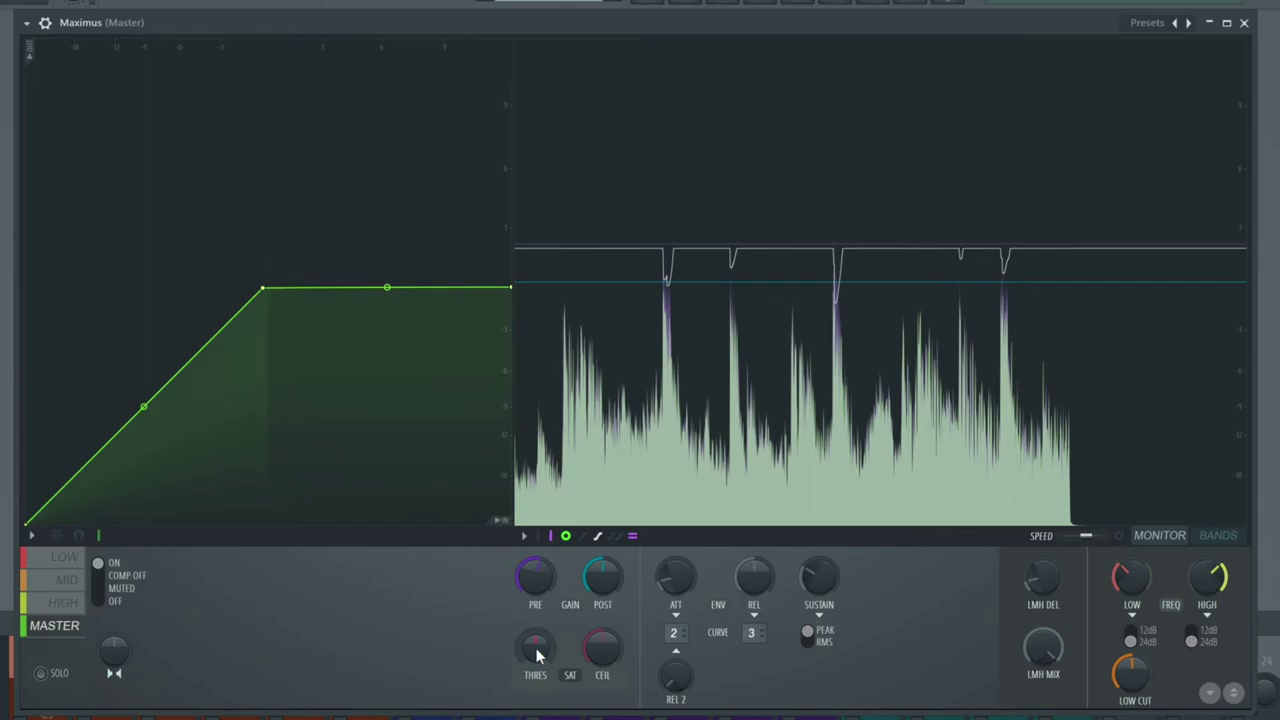
pyautogui.moveTo(602, 650); pyautogui.dragTo(602, 648)
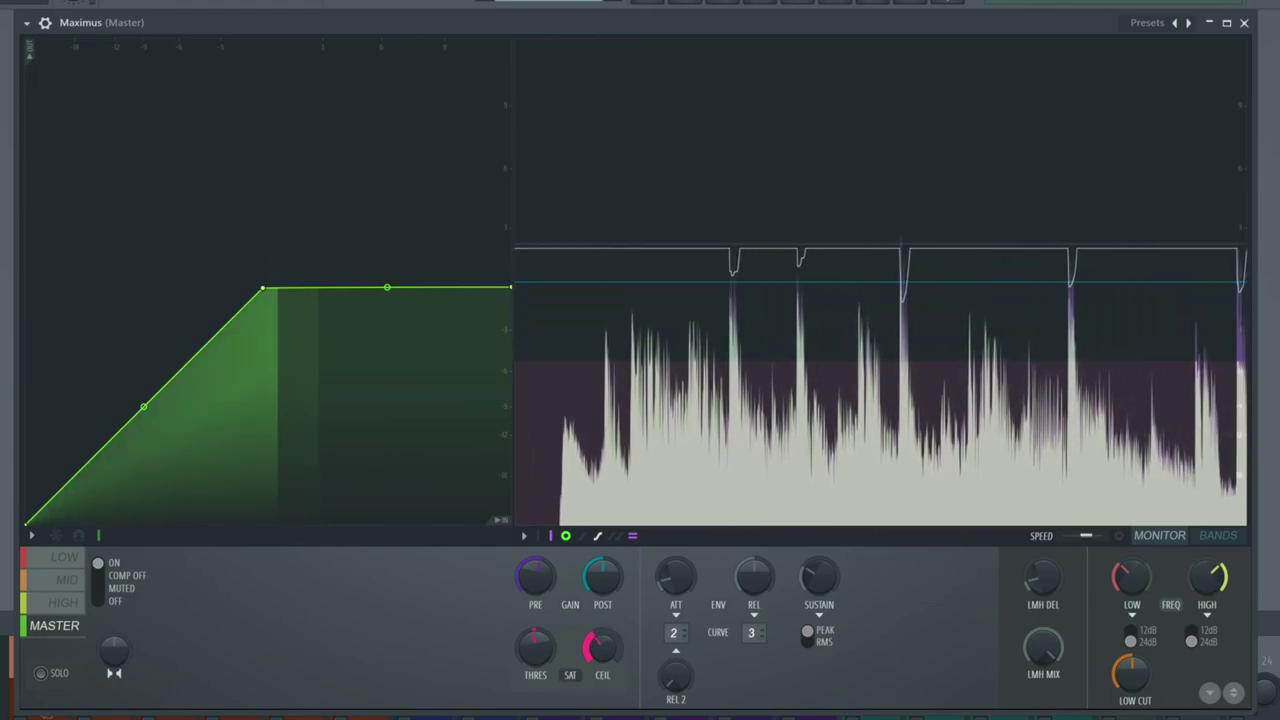
pyautogui.moveTo(609, 650); pyautogui.dragTo(609, 686)
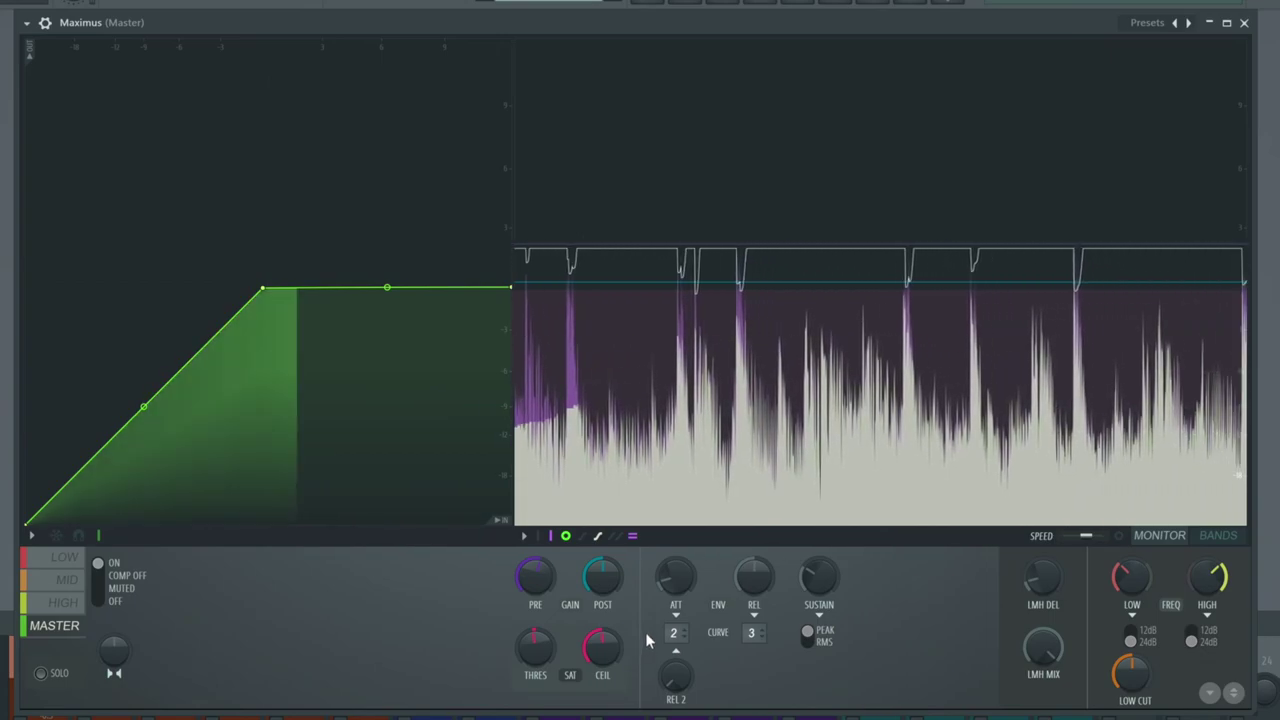
pyautogui.moveTo(602, 578); pyautogui.dragTo(602, 560)
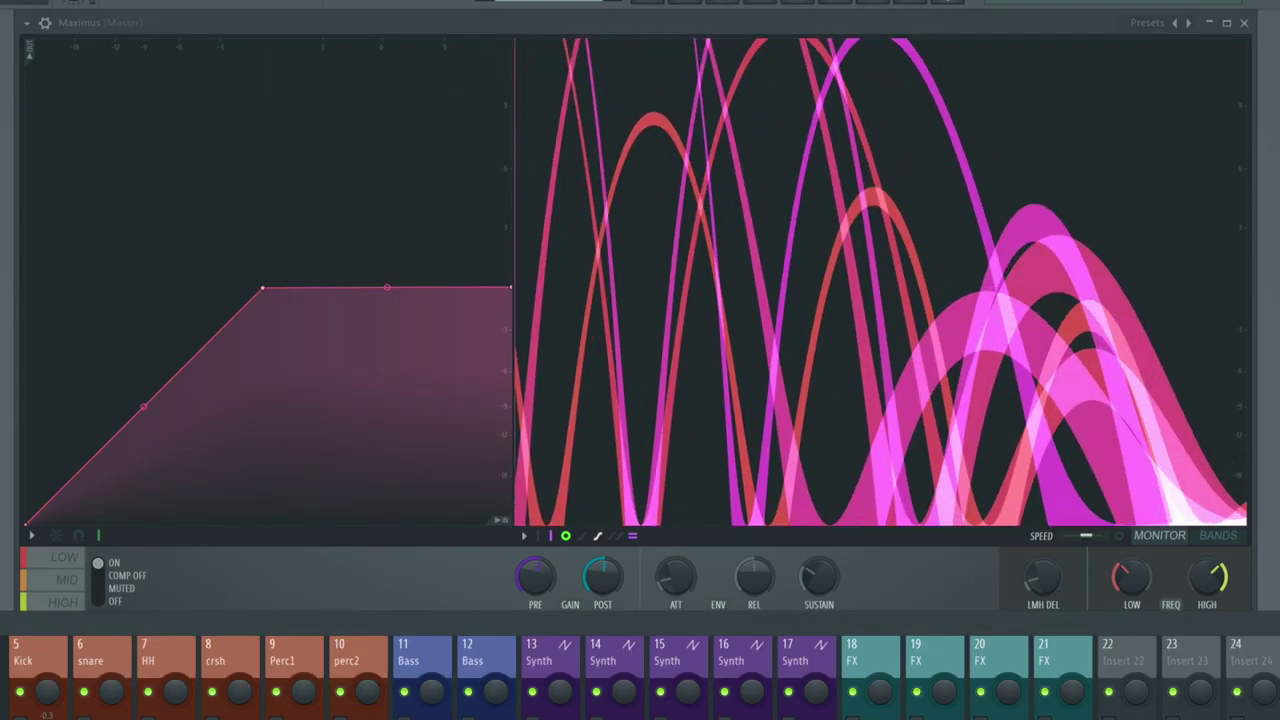
# Stop playback and bring the Maximus window in front of the mixer.
pyautogui.press('space')
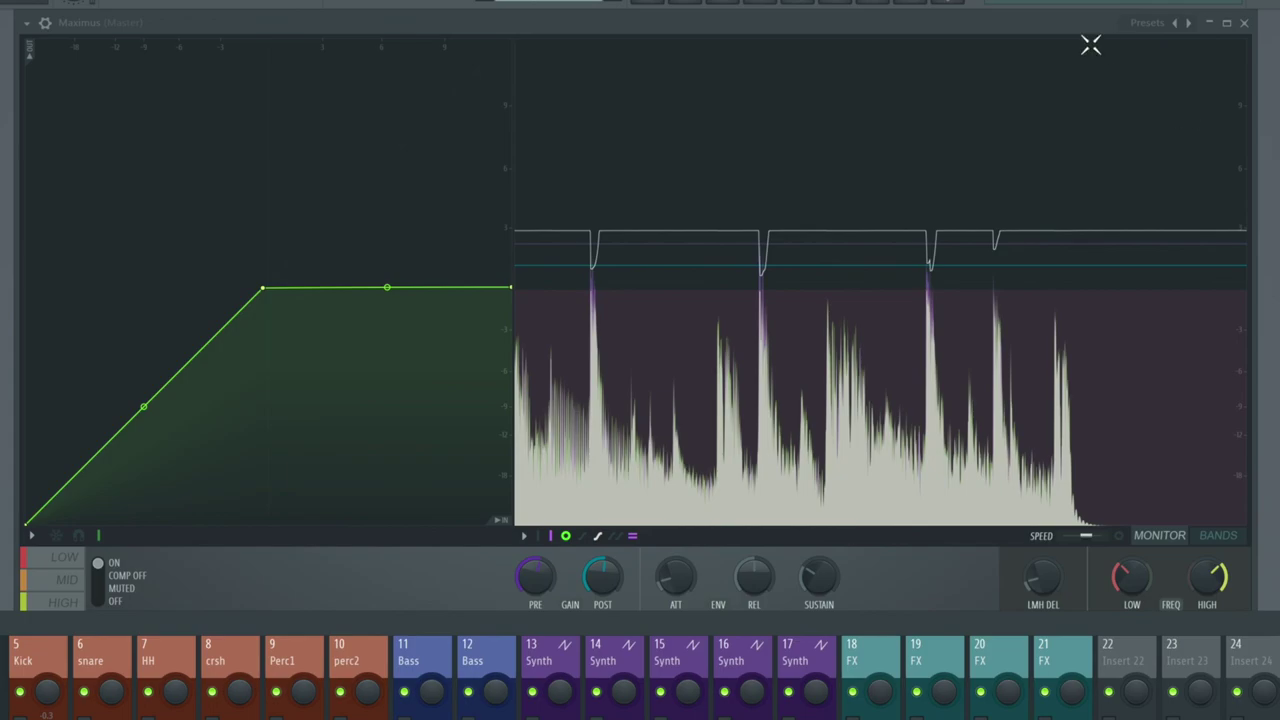
pyautogui.moveTo(1017, 22)
pyautogui.mouseDown()
pyautogui.moveTo(1047, 32)
pyautogui.moveTo(1028, 23)
pyautogui.mouseUp()
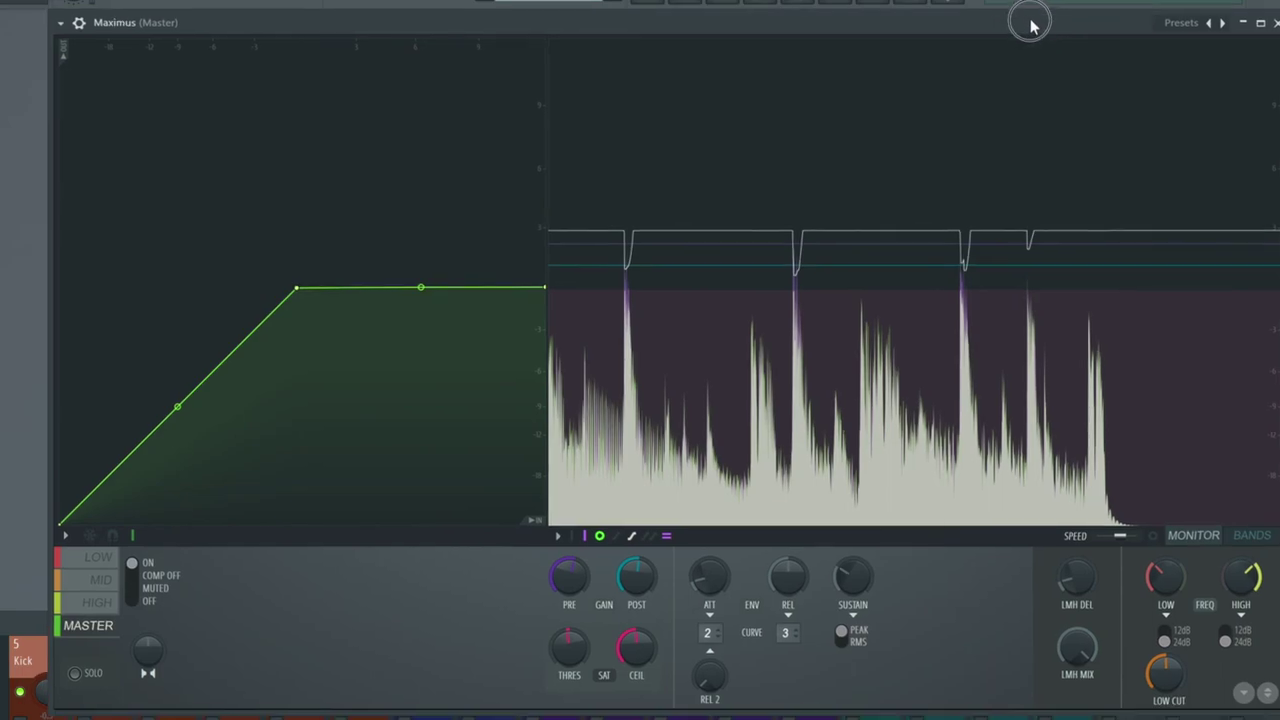